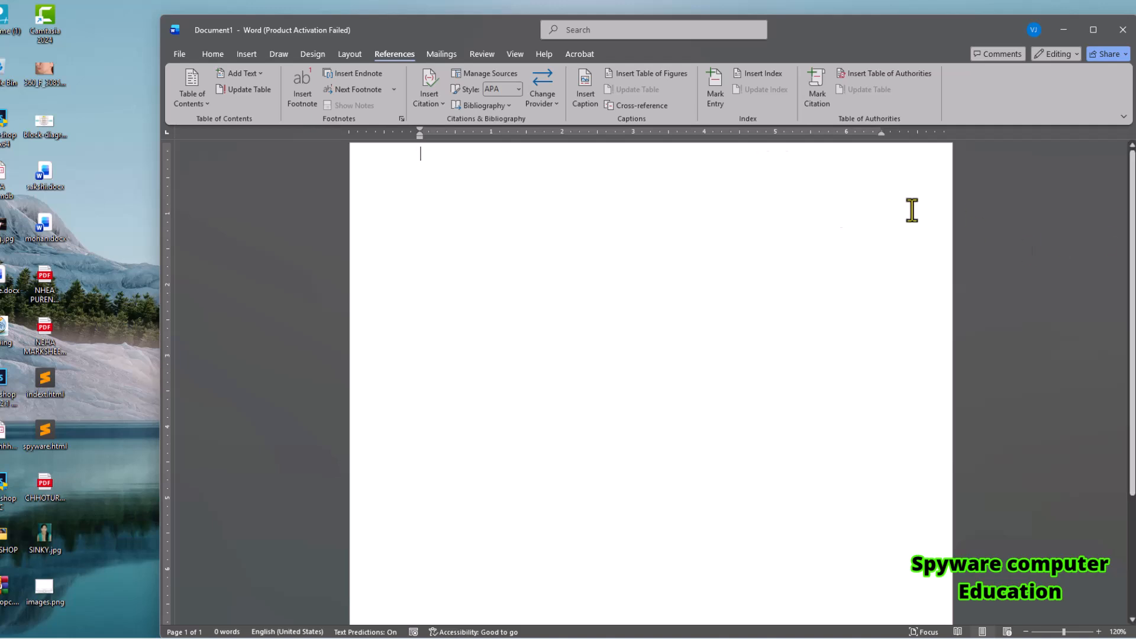
Insert a page break at the start of the document and add several blank lines on the first page.
{"action": "left_click", "coordinate": [245, 55]}
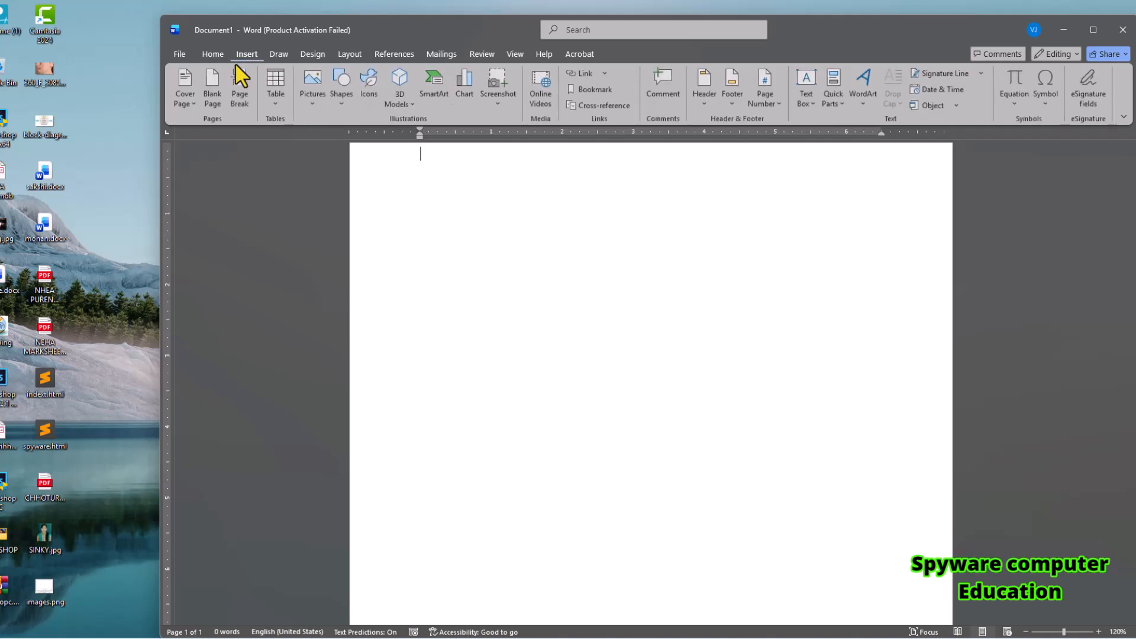
{"action": "left_click", "coordinate": [241, 100]}
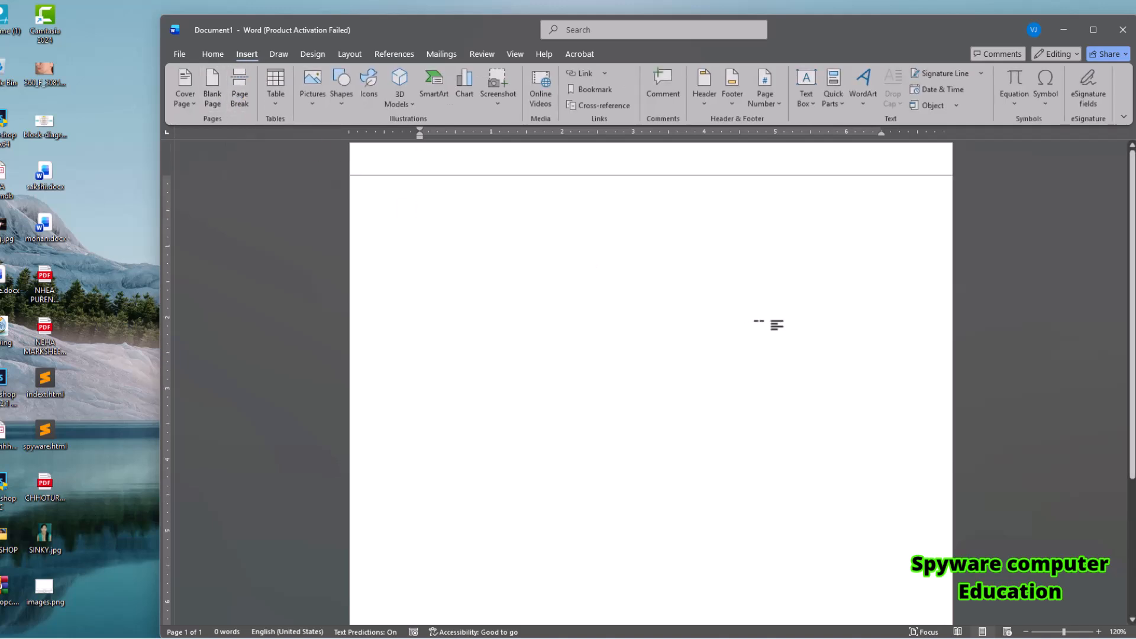
{"action": "left_click", "coordinate": [480, 155]}
{"action": "key", "text": "Return"}
{"action": "key", "text": "Return"}
{"action": "key", "text": "Return"}
{"action": "key", "text": "Return"}
{"action": "key", "text": "Return"}
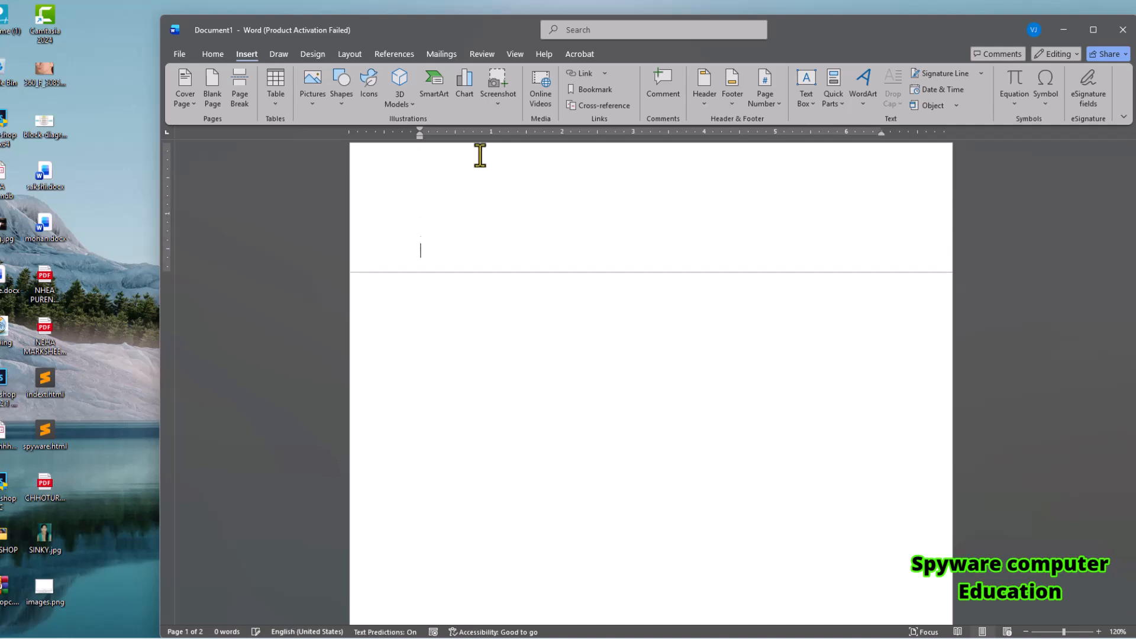
Generate sample paragraphs at the start of page 2 with =rand(121).
{"action": "left_click", "coordinate": [423, 346]}
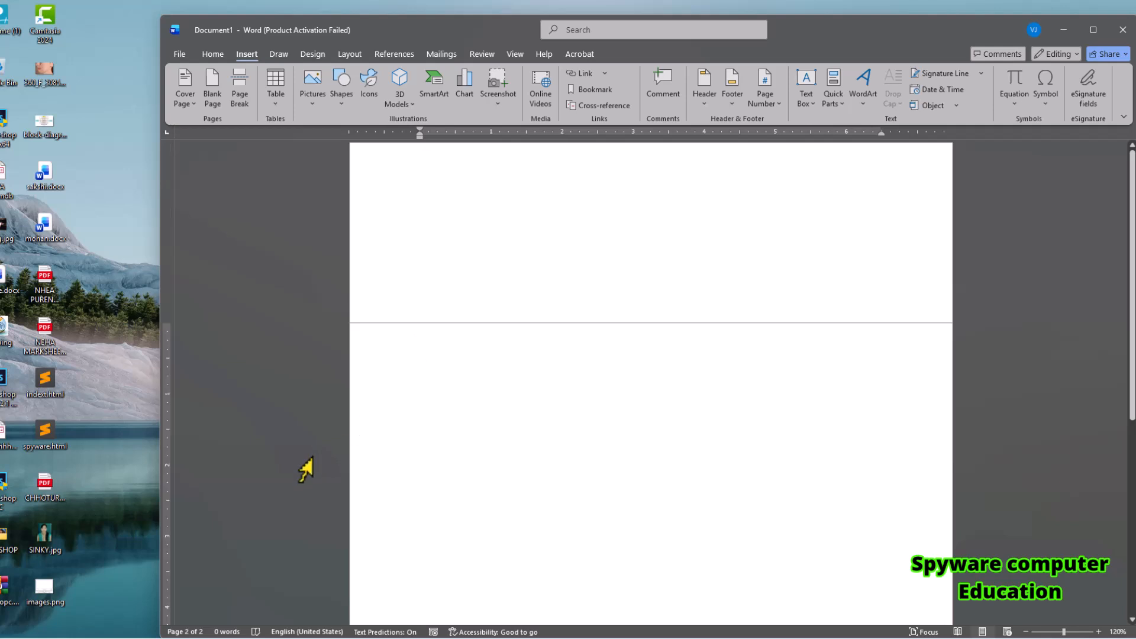
{"action": "type", "text": "=rand(121"}
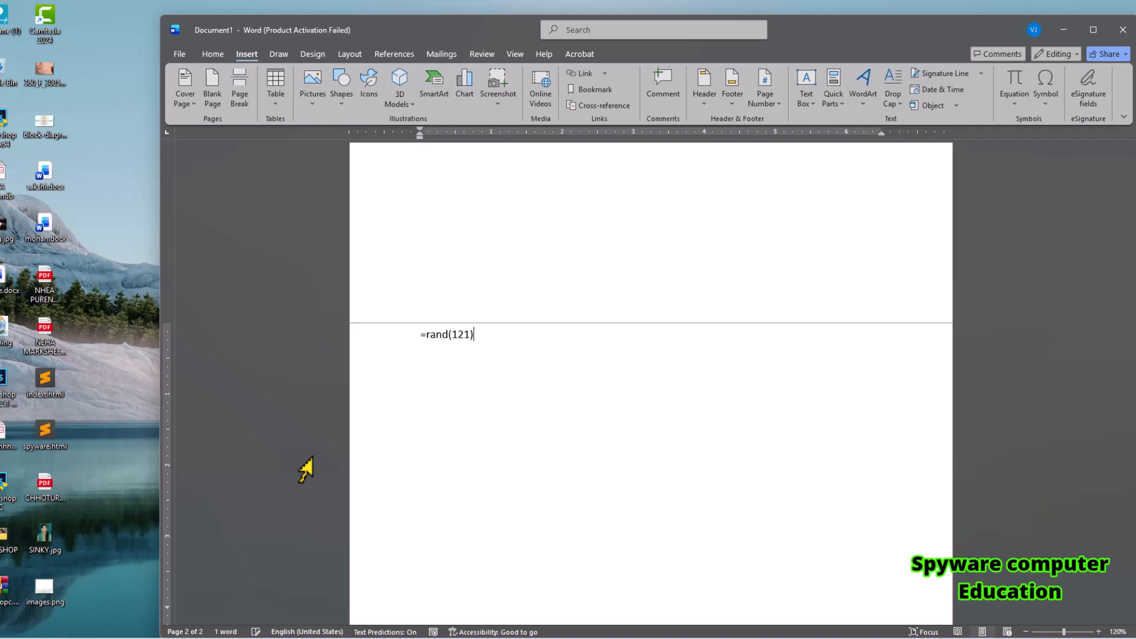
{"action": "key", "text": "Return"}
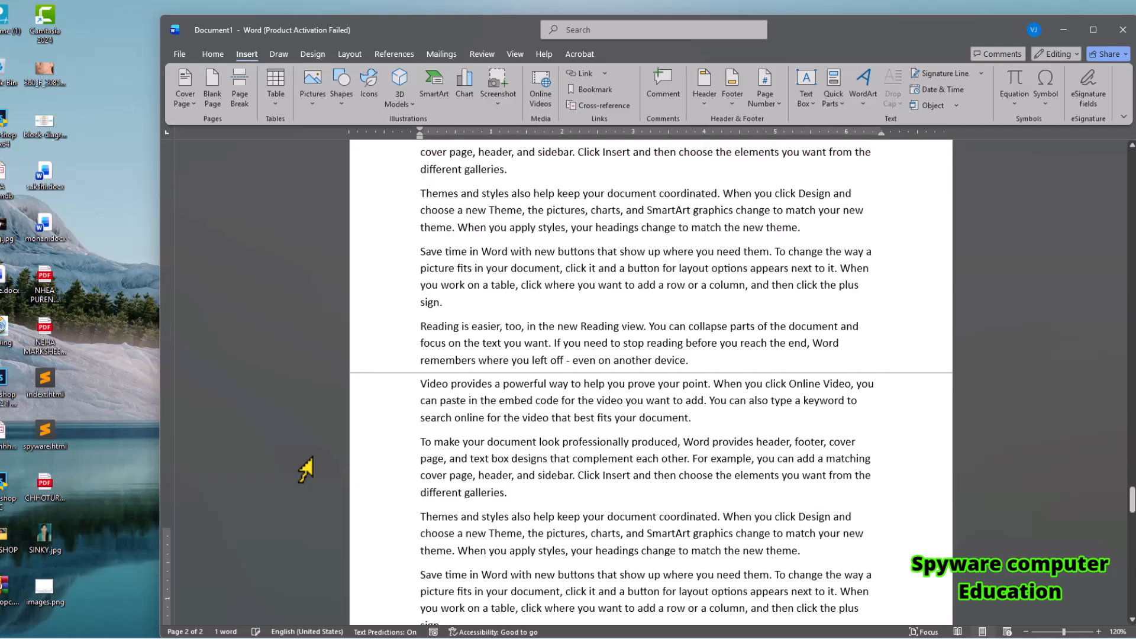
Add the line "Lesson -1 introduction of Computer" above the first sample paragraph on page 2.
{"action": "left_click_drag", "start_coordinate": [1130, 577], "coordinate": [1132, 161]}
{"action": "left_click", "coordinate": [459, 180]}
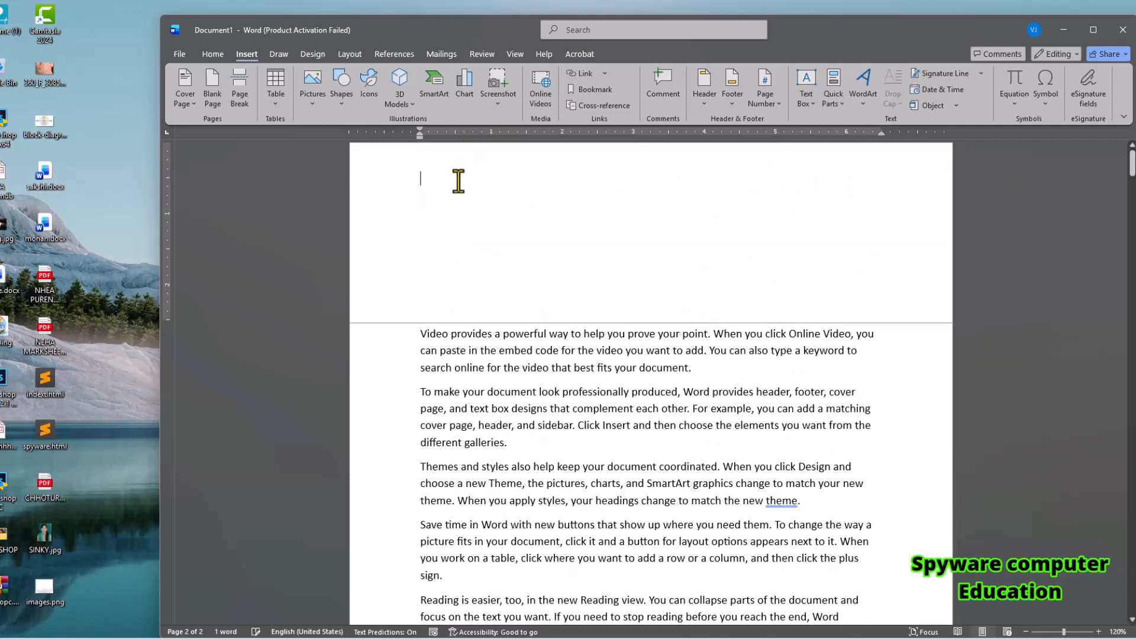
{"action": "left_click", "coordinate": [421, 333]}
{"action": "key", "text": "Return"}
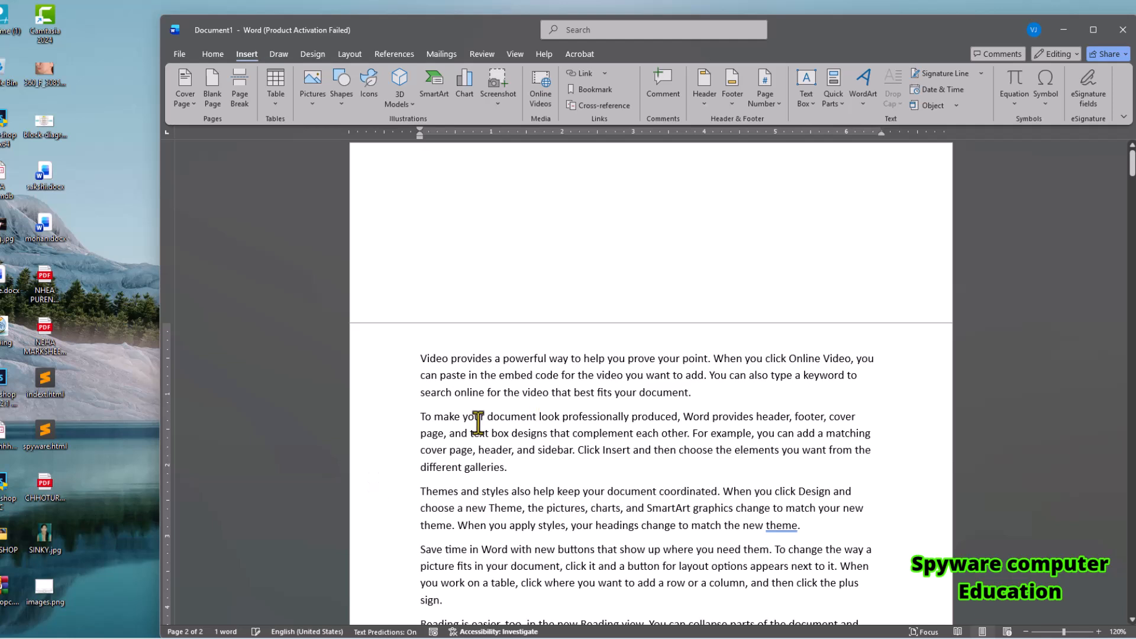
{"action": "type", "text": "le"}
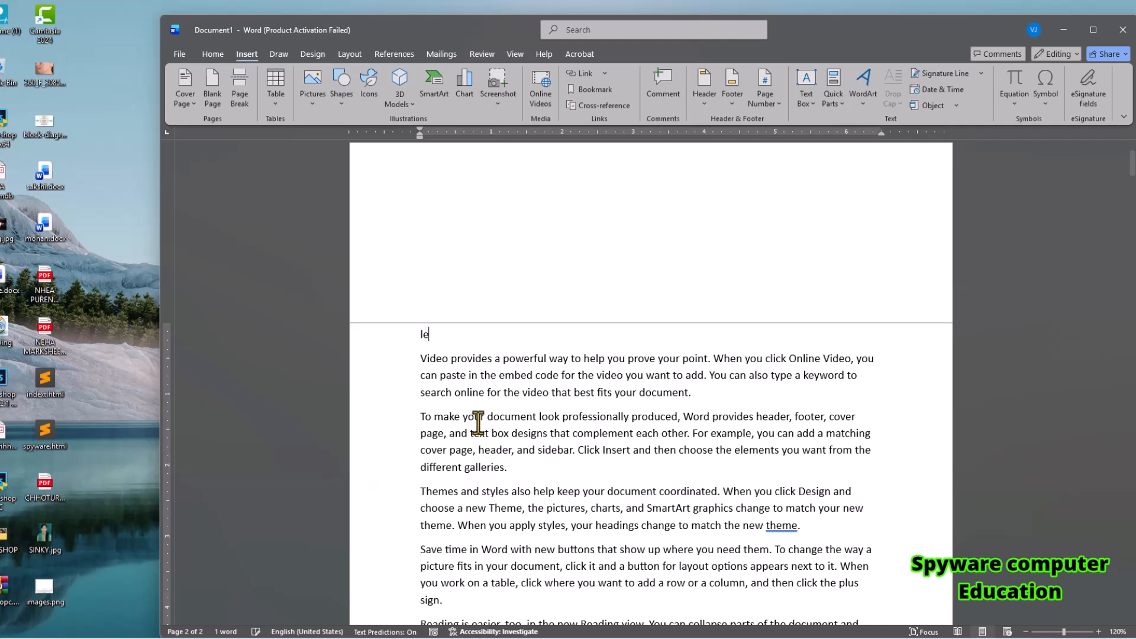
{"action": "type", "text": "sson -1 introduction of Computer"}
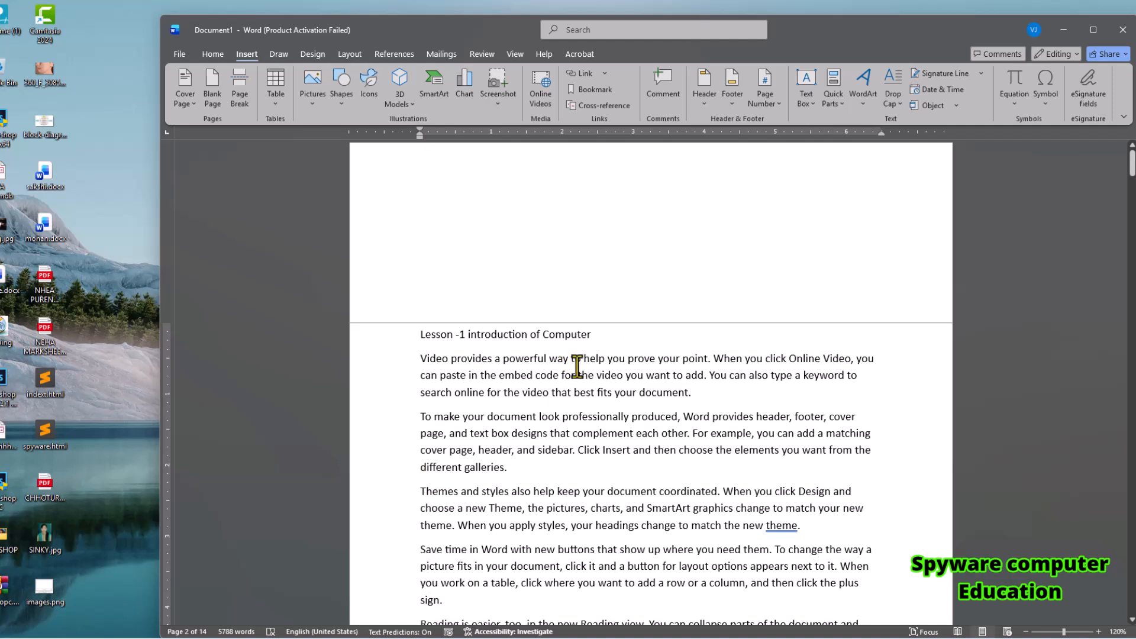
Apply the Heading 1 style to the "Lesson -1 introduction of Computer" line.
{"action": "triple_click", "coordinate": [495, 337]}
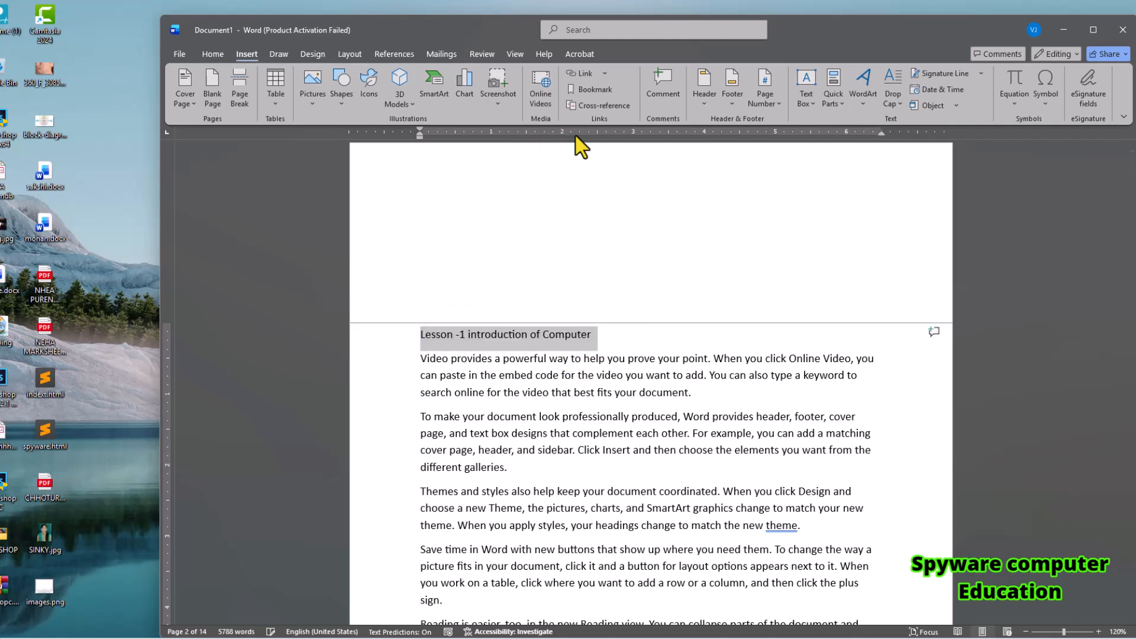
{"action": "left_click", "coordinate": [212, 54]}
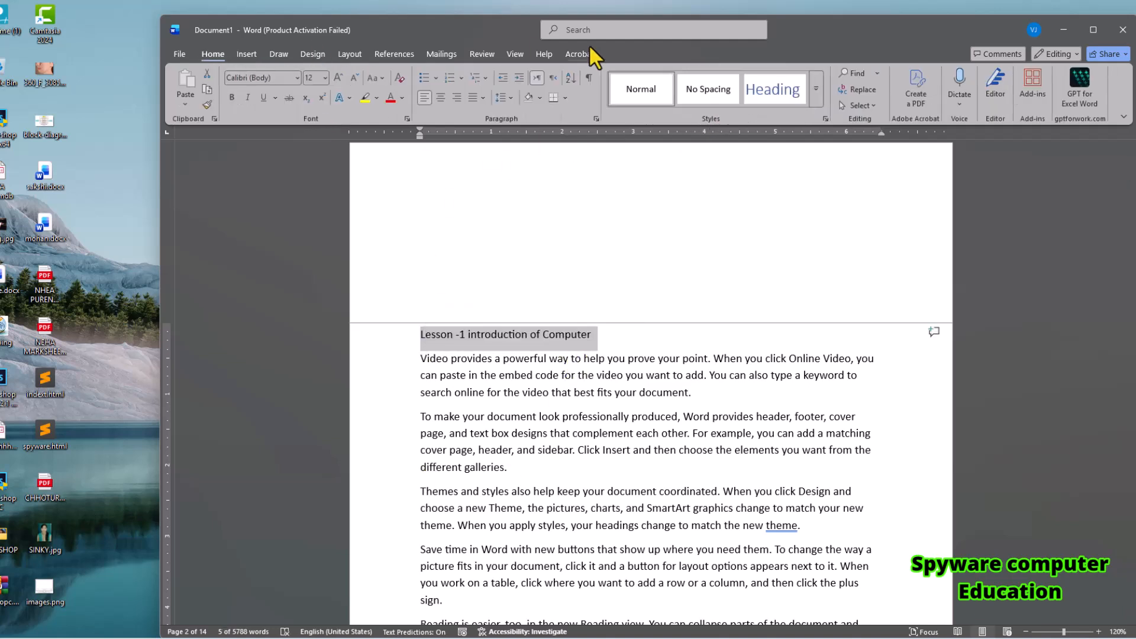
{"action": "left_click", "coordinate": [768, 91]}
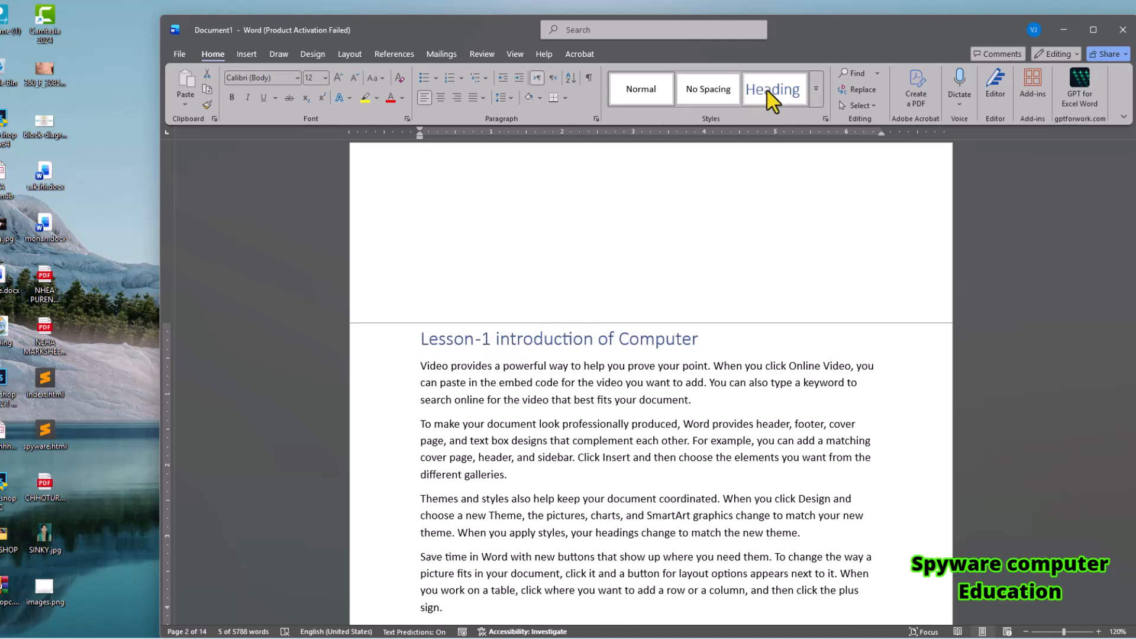
{"action": "left_click", "coordinate": [816, 88]}
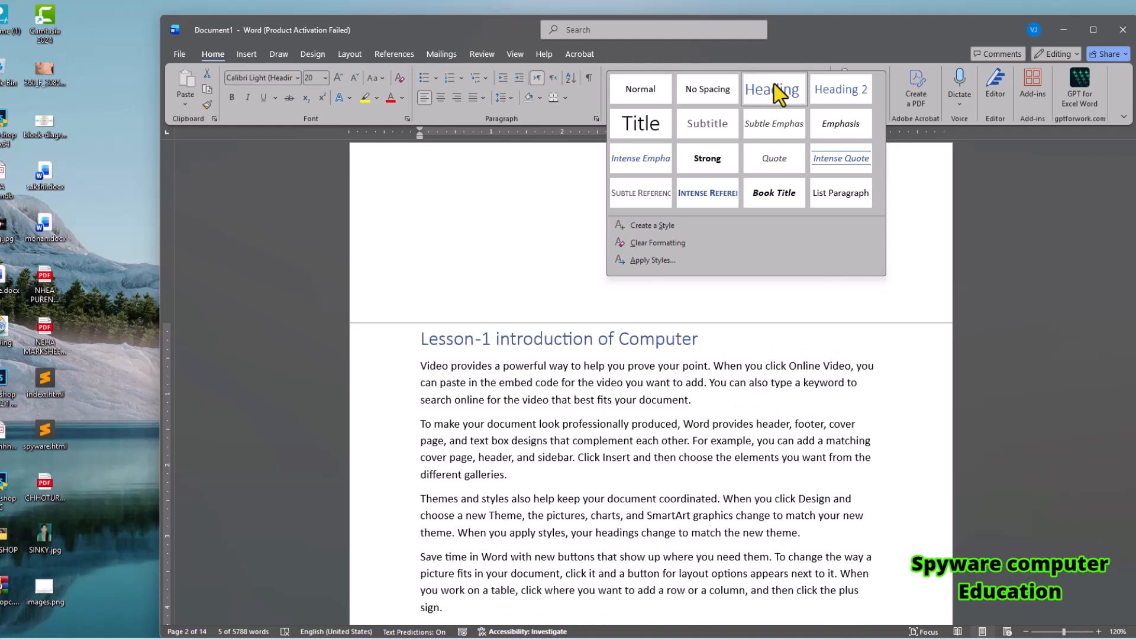
{"action": "left_click", "coordinate": [774, 85]}
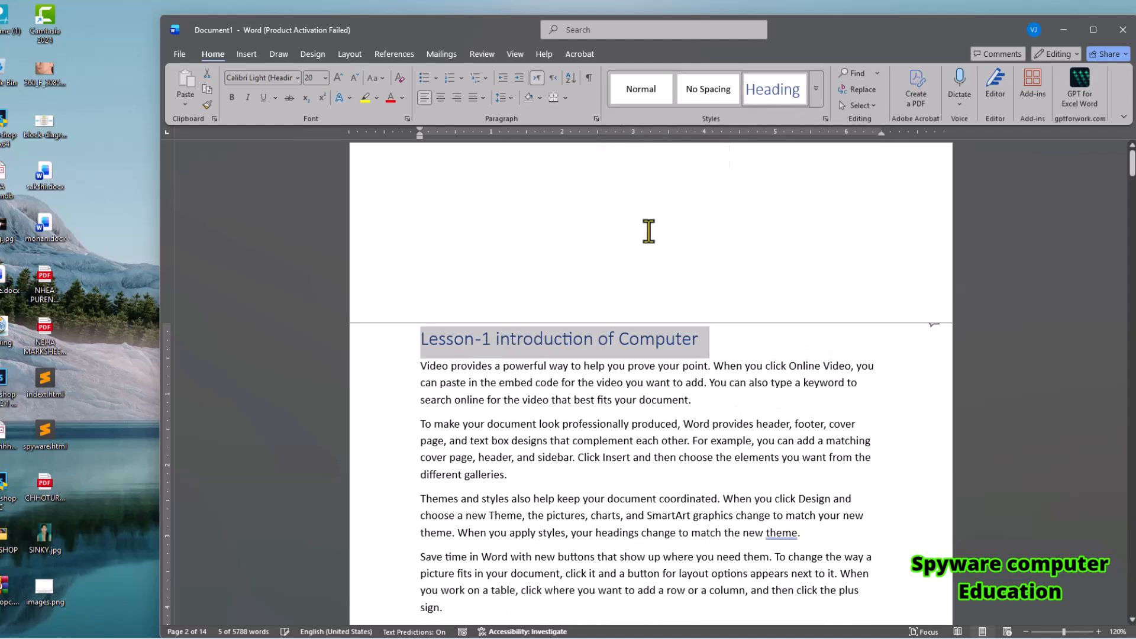
Copy the Lesson-1 heading and paste it on a new line before a "Themes and styles" paragraph on page 3.
{"action": "left_click", "coordinate": [718, 338]}
{"action": "left_click_drag", "start_coordinate": [699, 341], "coordinate": [439, 355]}
{"action": "key", "text": "ctrl+c"}
{"action": "left_click_drag", "start_coordinate": [1132, 163], "coordinate": [1131, 210]}
{"action": "left_click", "coordinate": [531, 288]}
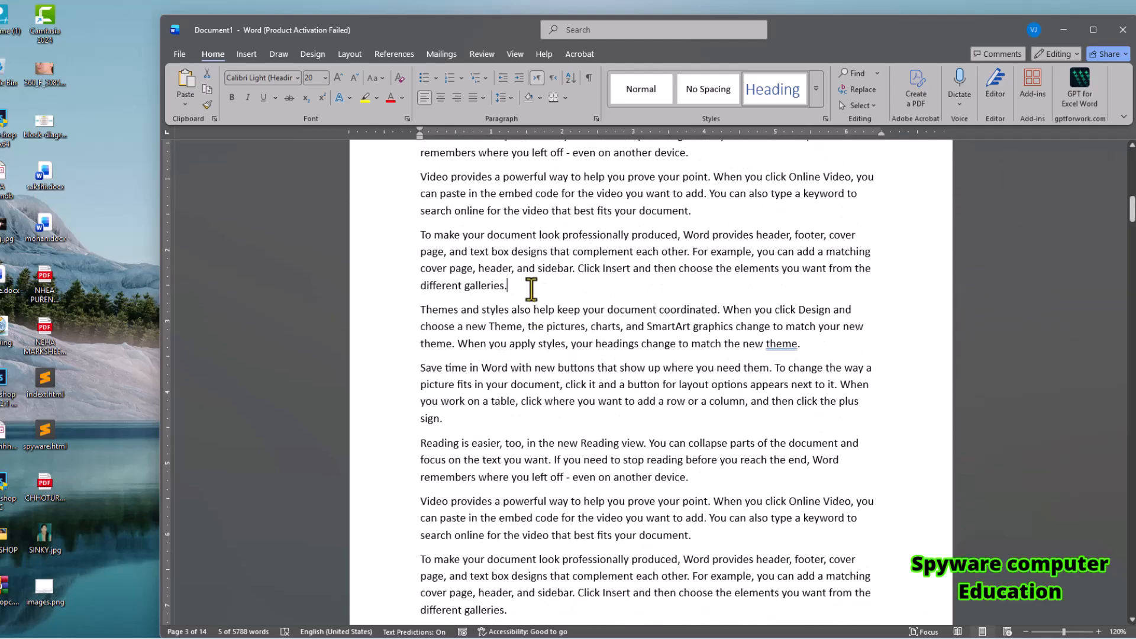
{"action": "key", "text": "Return"}
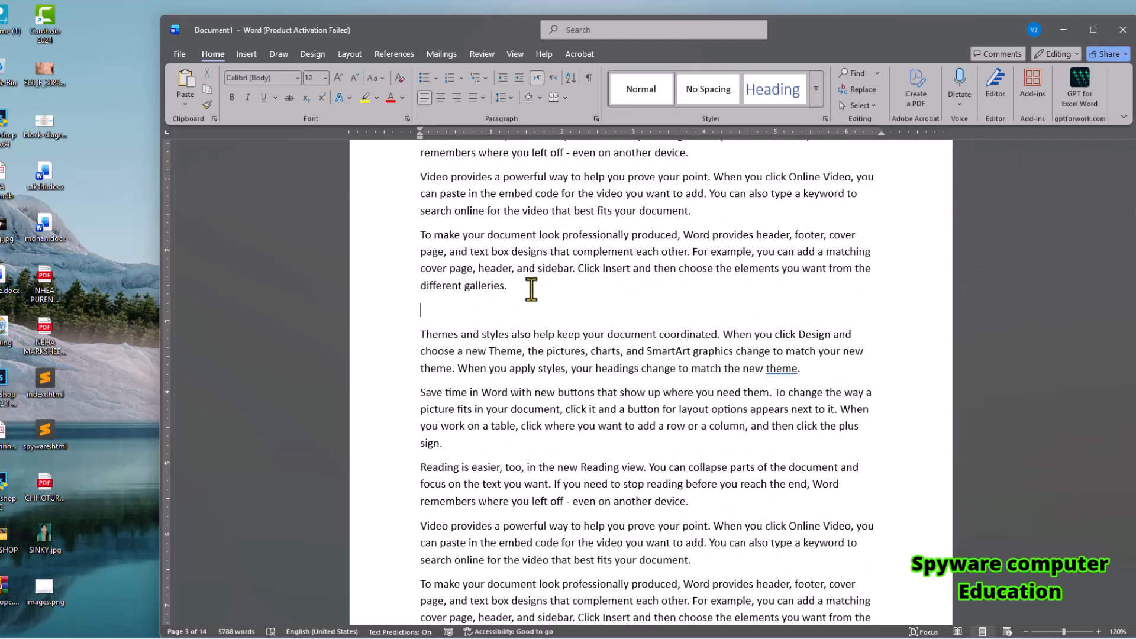
{"action": "key", "text": "ctrl+v"}
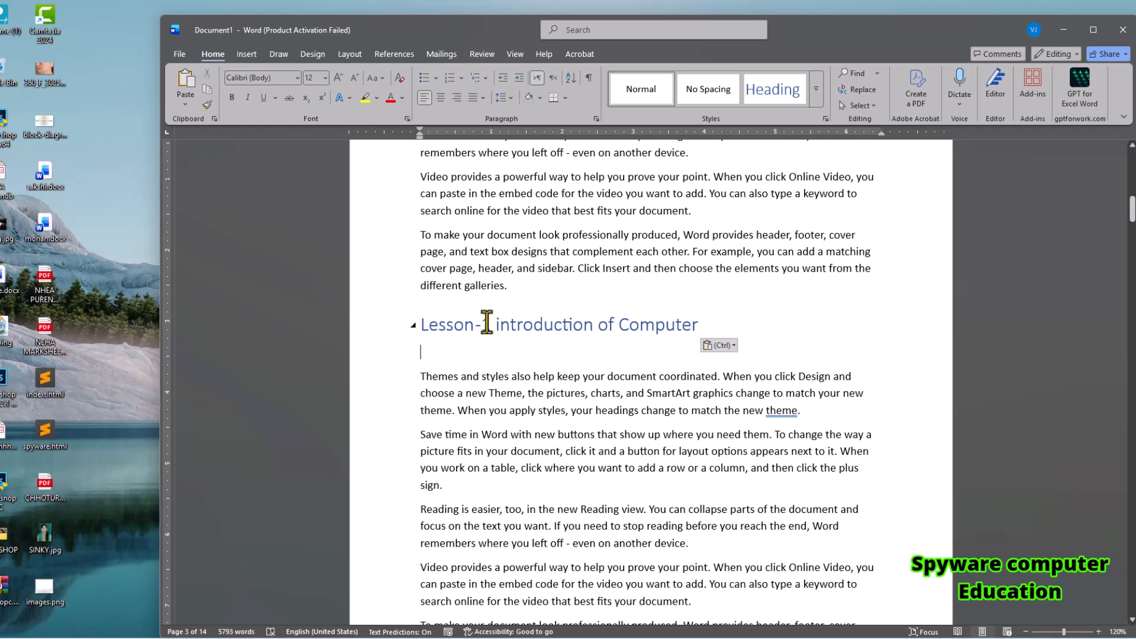
Renumber the pasted heading on page 3 as Lesson-2 and replace "introduction" with "Hostory".
{"action": "left_click", "coordinate": [486, 322]}
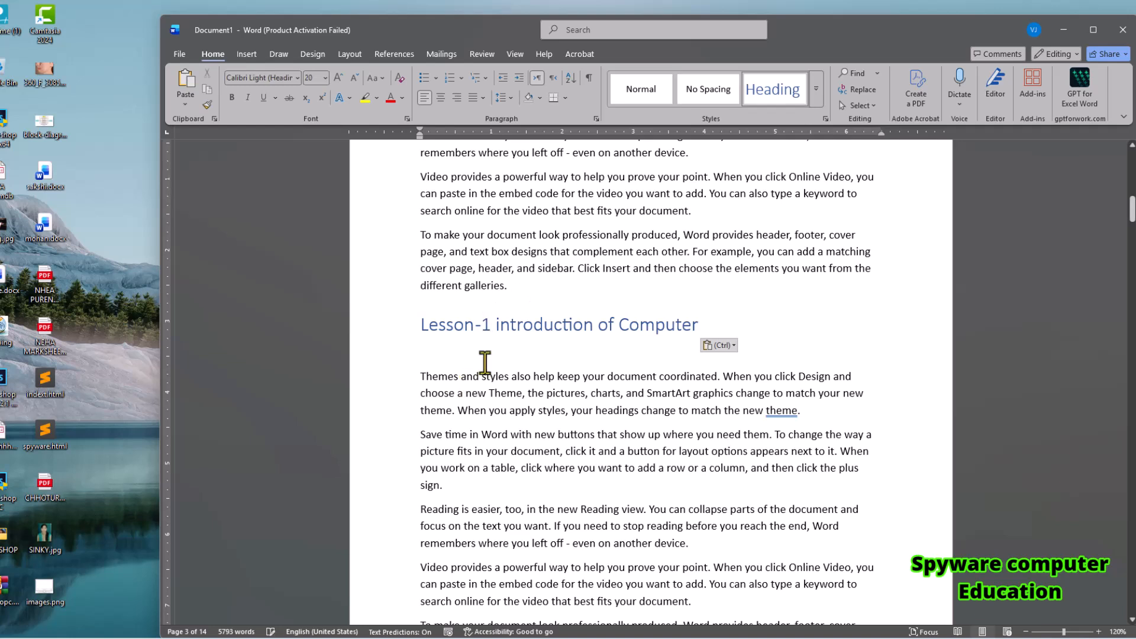
{"action": "key", "text": "BackSpace"}
{"action": "type", "text": "2"}
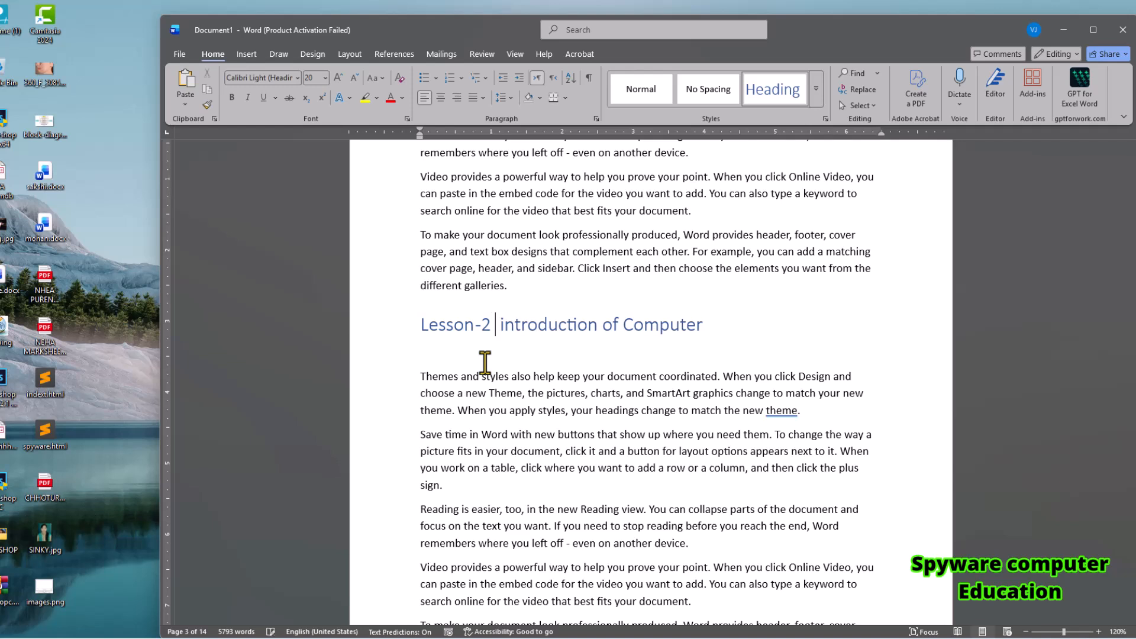
{"action": "key", "text": "Delete"}
{"action": "key", "text": "Delete"}
{"action": "key", "text": "Delete"}
{"action": "key", "text": "Delete"}
{"action": "key", "text": "Delete"}
{"action": "key", "text": "Delete"}
{"action": "key", "text": "Delete"}
{"action": "key", "text": "Delete"}
{"action": "key", "text": "Delete"}
{"action": "key", "text": "Delete"}
{"action": "key", "text": "Delete"}
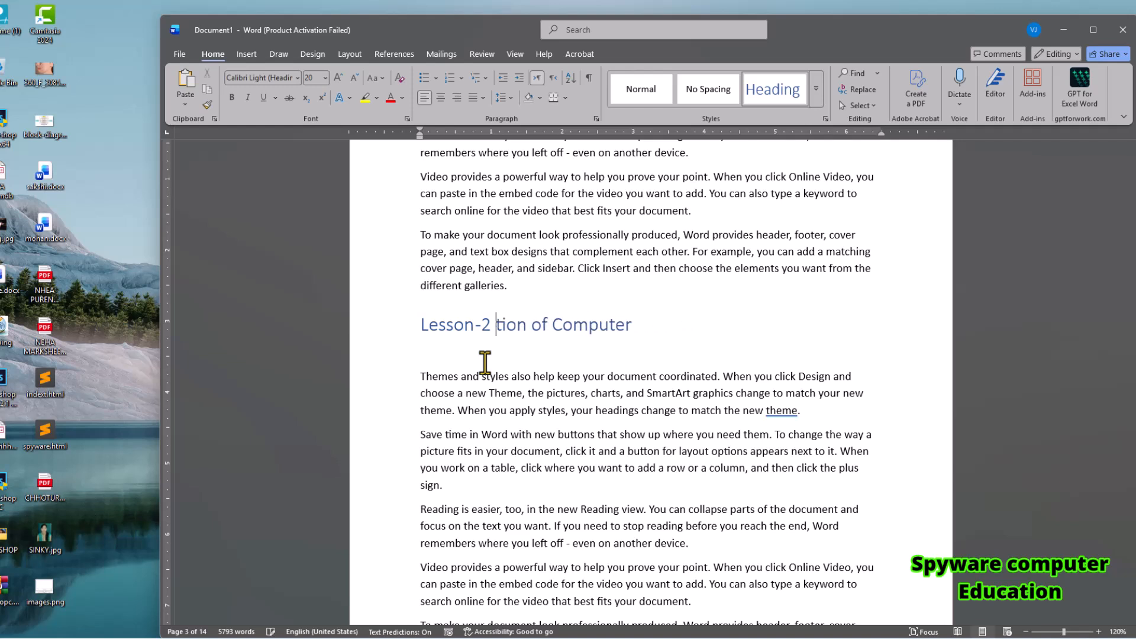
{"action": "key", "text": "Delete"}
{"action": "type", "text": "Host"}
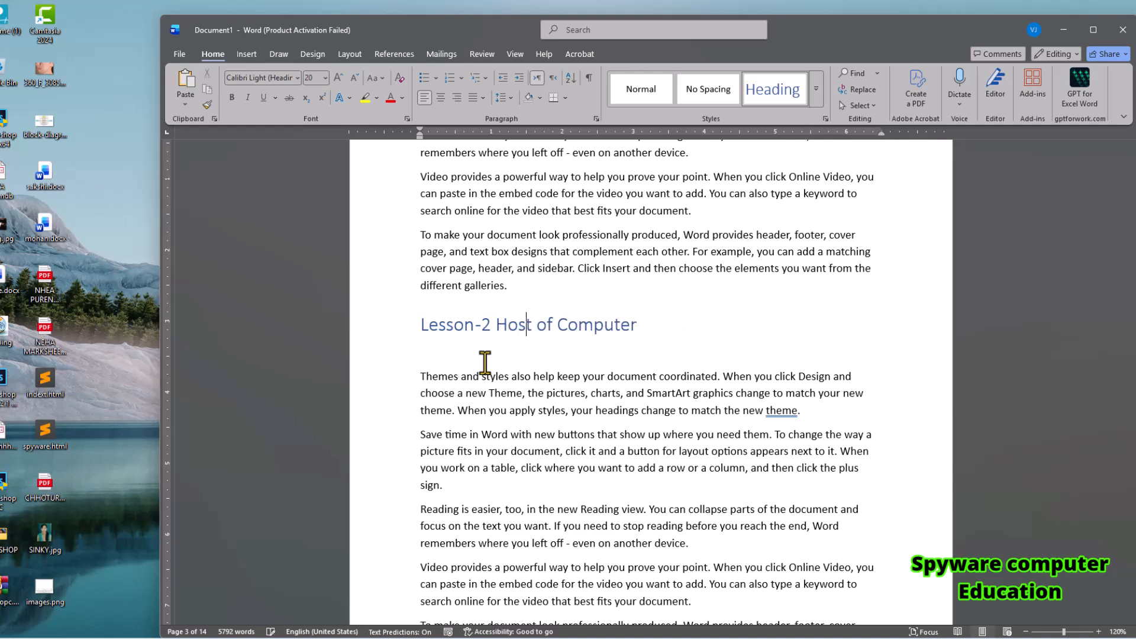
{"action": "type", "text": "ory"}
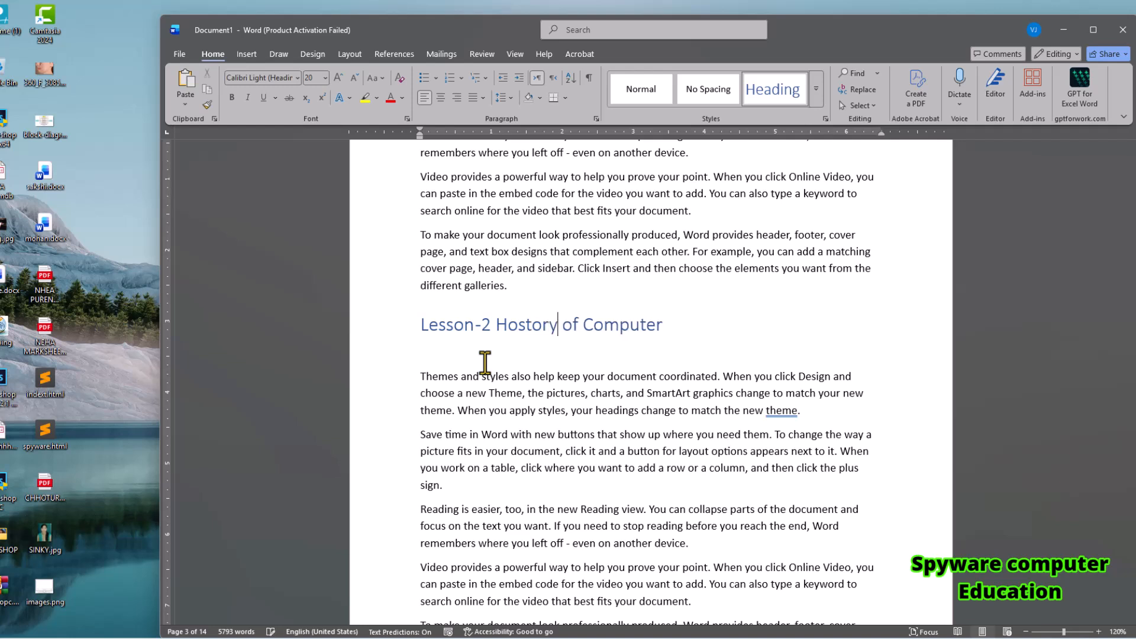
Correct the misspelled word "Hostory" to "History" in the Lesson-2 heading.
{"action": "left_click", "coordinate": [699, 356]}
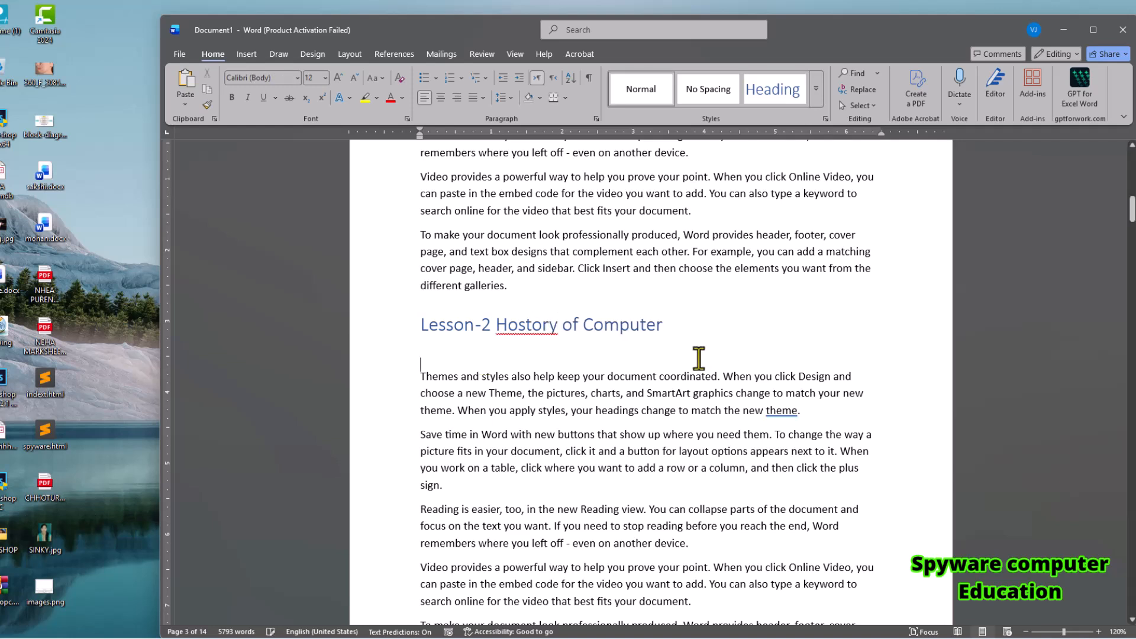
{"action": "left_click", "coordinate": [515, 325]}
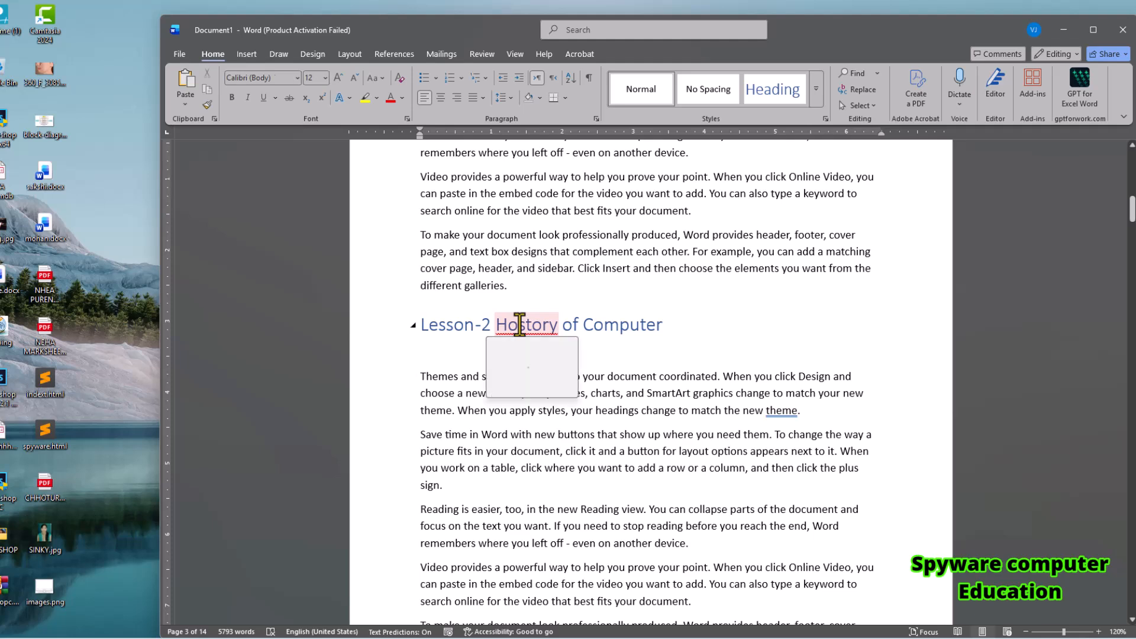
{"action": "key", "text": "BackSpace"}
{"action": "type", "text": "i"}
{"action": "left_click", "coordinate": [582, 397]}
Paste another copy of the lesson heading on a new line after the first "Reading is easier" paragraph on page 4.
{"action": "scroll", "coordinate": [583, 398], "scroll_direction": "down", "scroll_amount": 10}
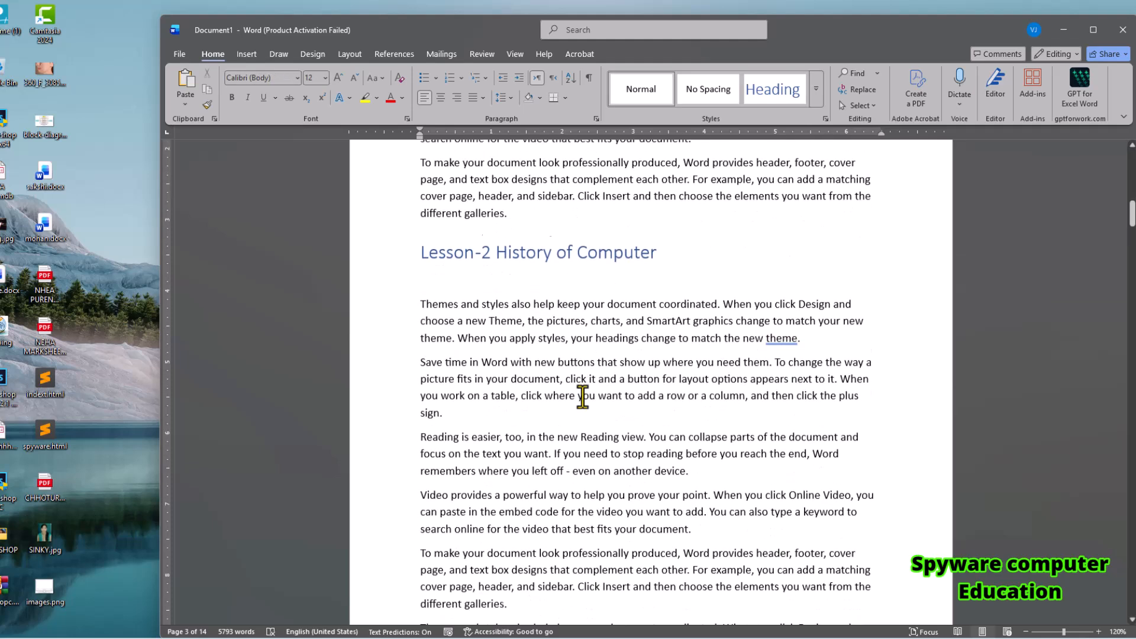
{"action": "left_click", "coordinate": [704, 388]}
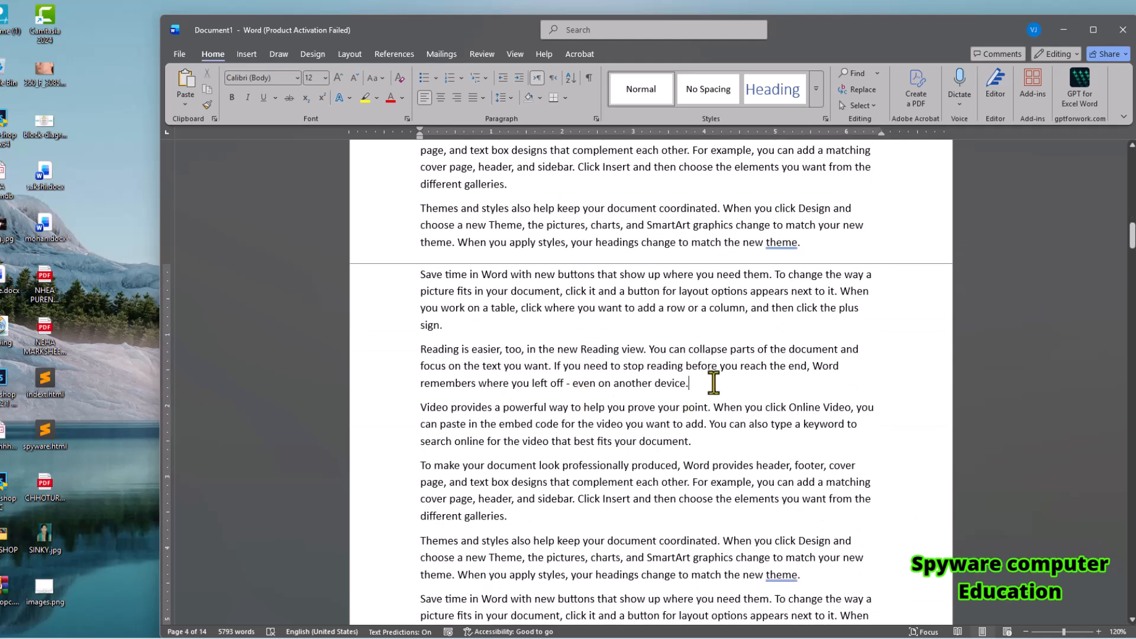
{"action": "key", "text": "Return"}
{"action": "key", "text": "ctrl+v"}
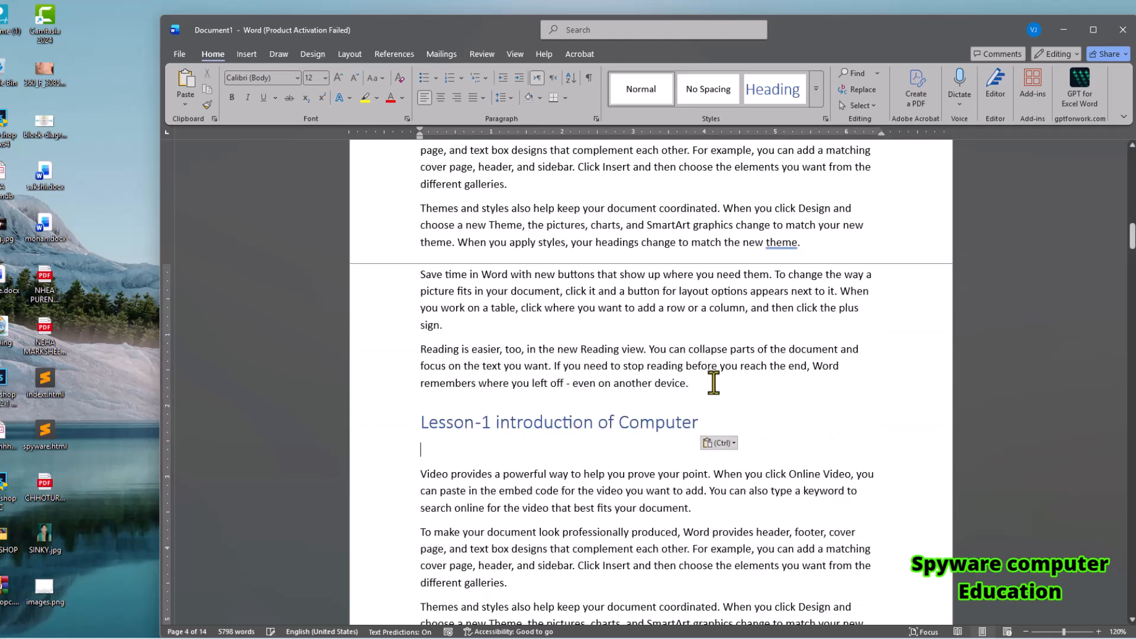
Change the pasted heading on page 4 to "Lesson-3 types of Computer".
{"action": "left_click", "coordinate": [491, 423]}
{"action": "key", "text": "BackSpace"}
{"action": "type", "text": "3"}
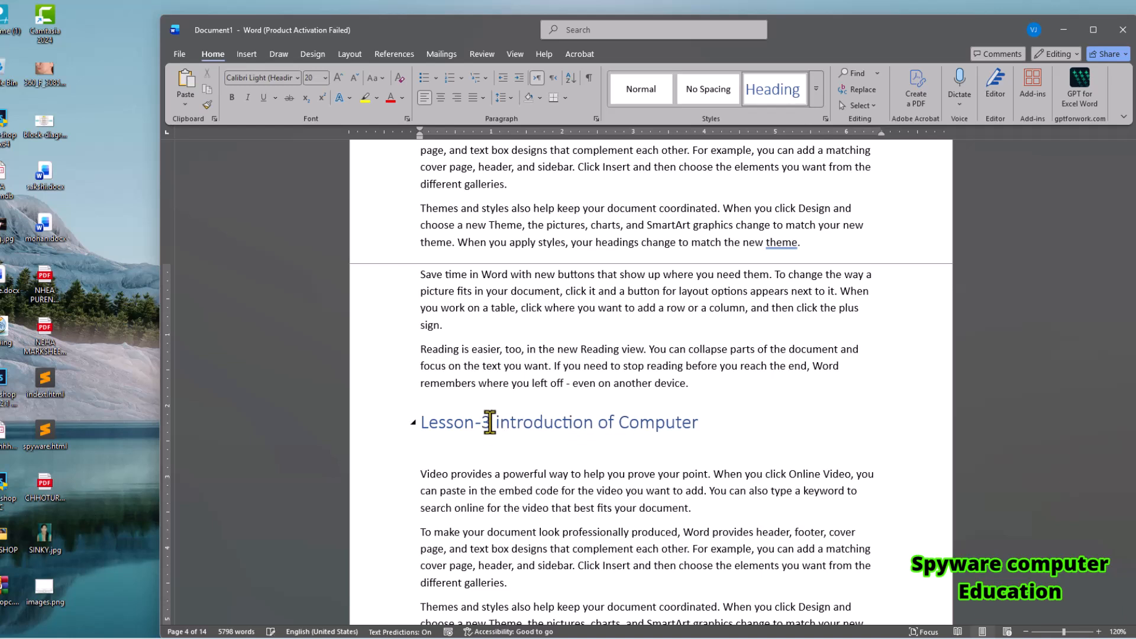
{"action": "left_click_drag", "start_coordinate": [495, 423], "coordinate": [592, 427]}
{"action": "type", "text": "types"}
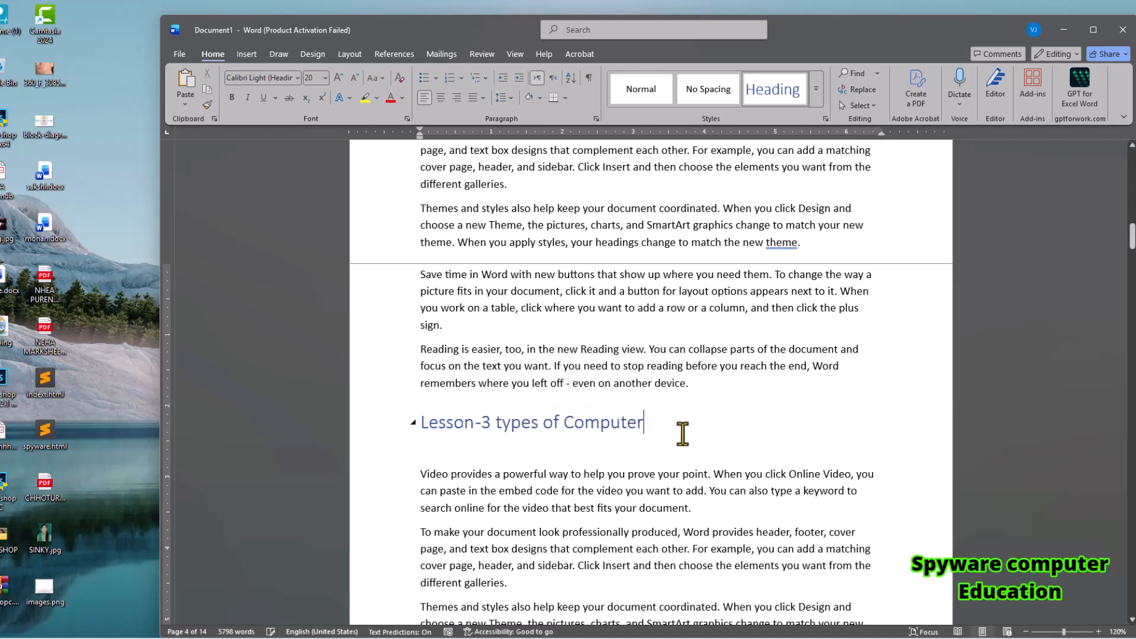
{"action": "left_click", "coordinate": [675, 456]}
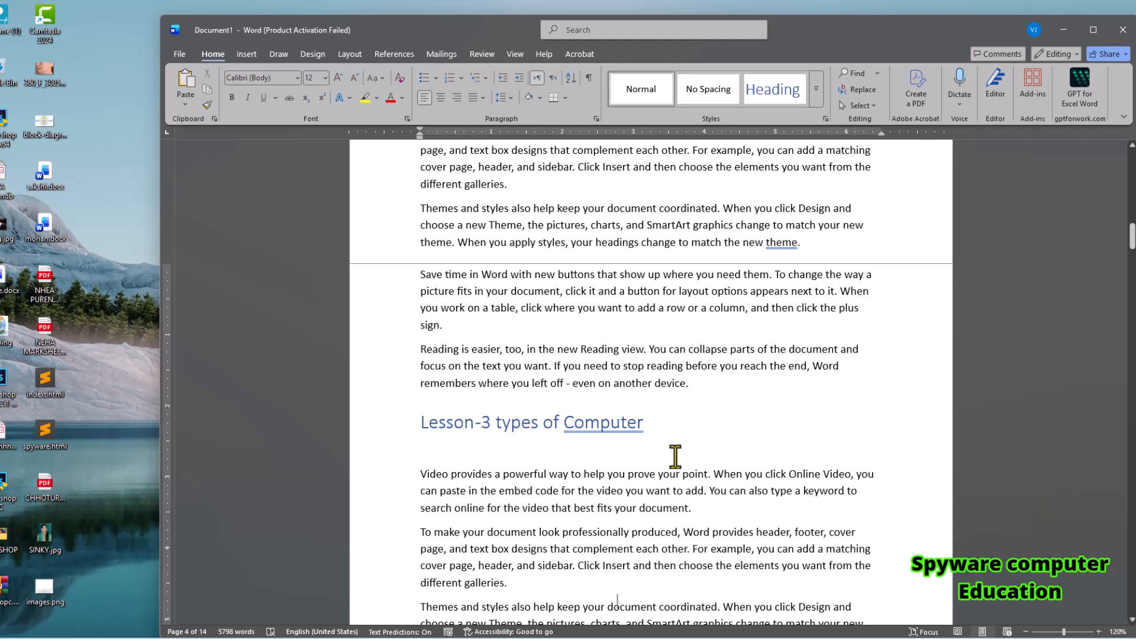
Paste the lesson heading on a new line after the first "Save time in Word" paragraph on page 5.
{"action": "scroll", "coordinate": [676, 455], "scroll_direction": "down", "scroll_amount": 10}
{"action": "left_click", "coordinate": [461, 349]}
{"action": "key", "text": "Return"}
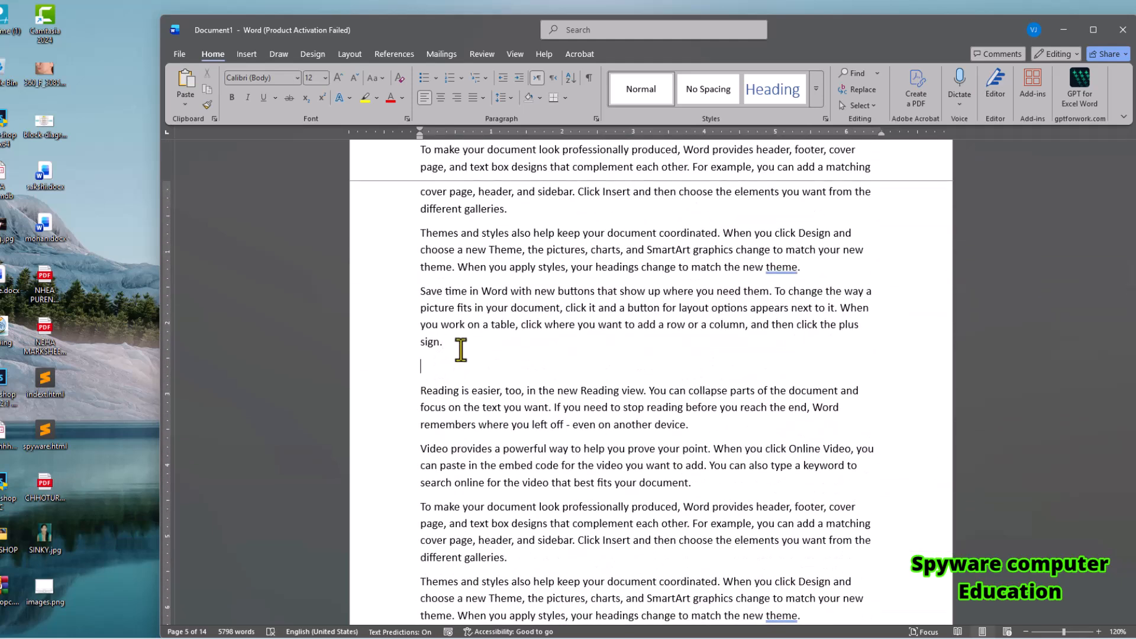
{"action": "type", "text": "Lesson-1 introduction of Computer"}
Change the pasted heading on page 5 to "Lesson-4 parts of Computer".
{"action": "left_click", "coordinate": [490, 382]}
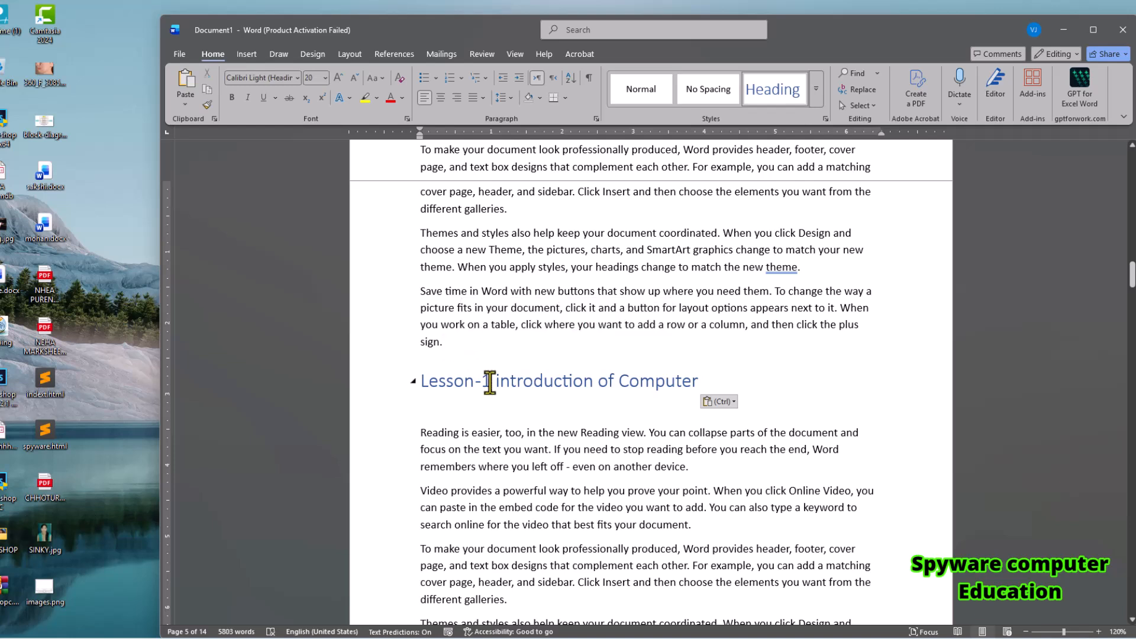
{"action": "key", "text": "BackSpace"}
{"action": "type", "text": "4"}
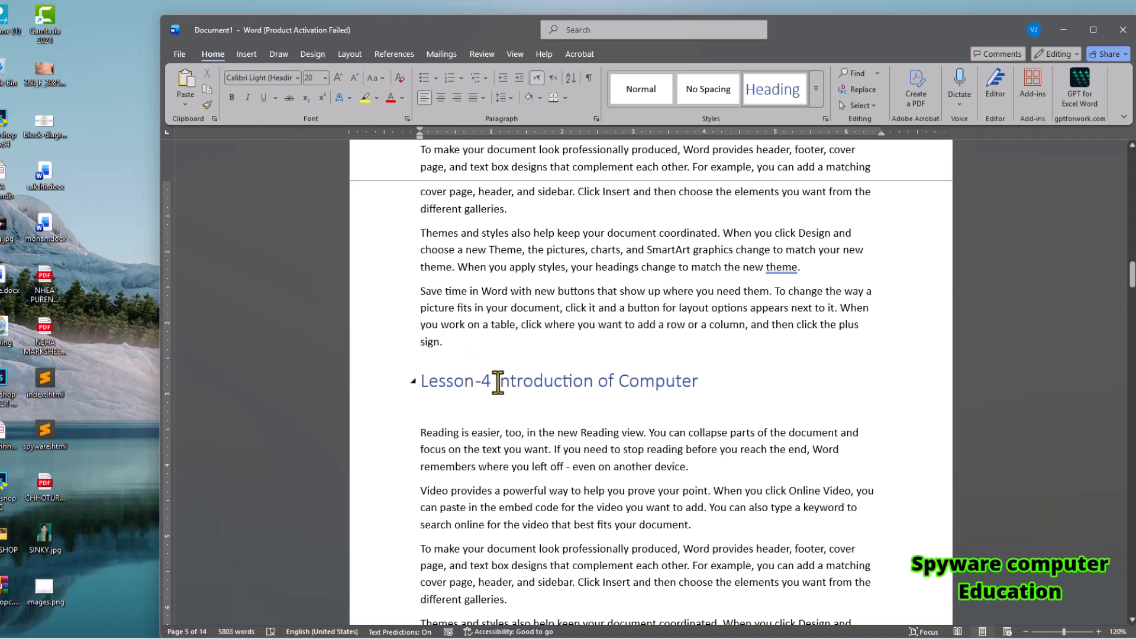
{"action": "double_click", "coordinate": [559, 382]}
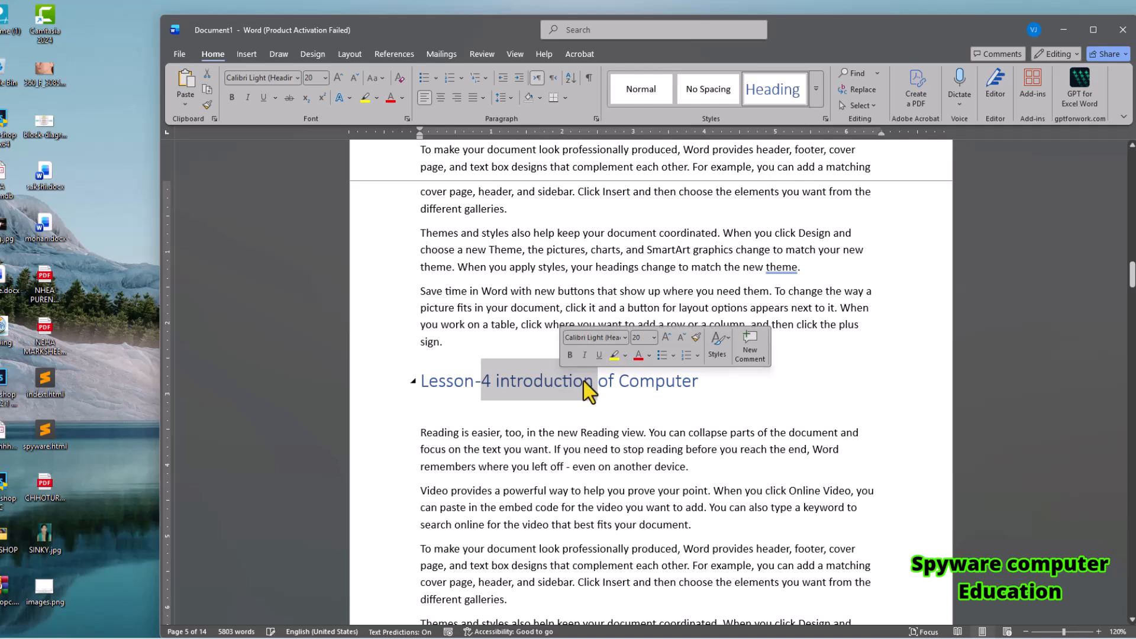
{"action": "left_click", "coordinate": [587, 382]}
{"action": "left_click", "coordinate": [499, 382], "text": "shift"}
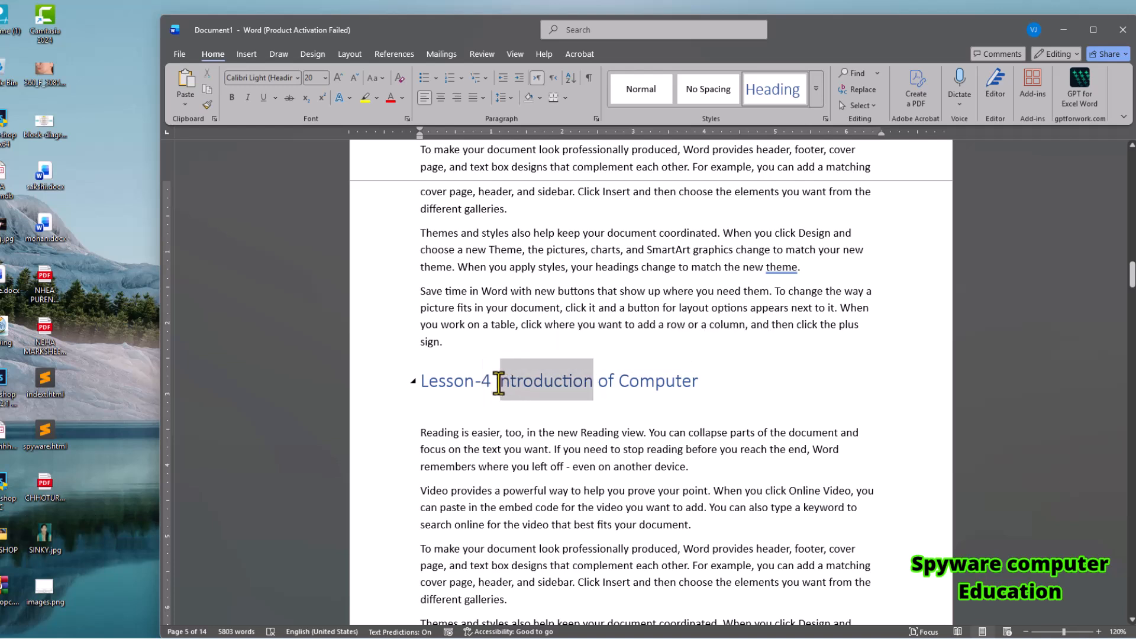
{"action": "type", "text": "parts"}
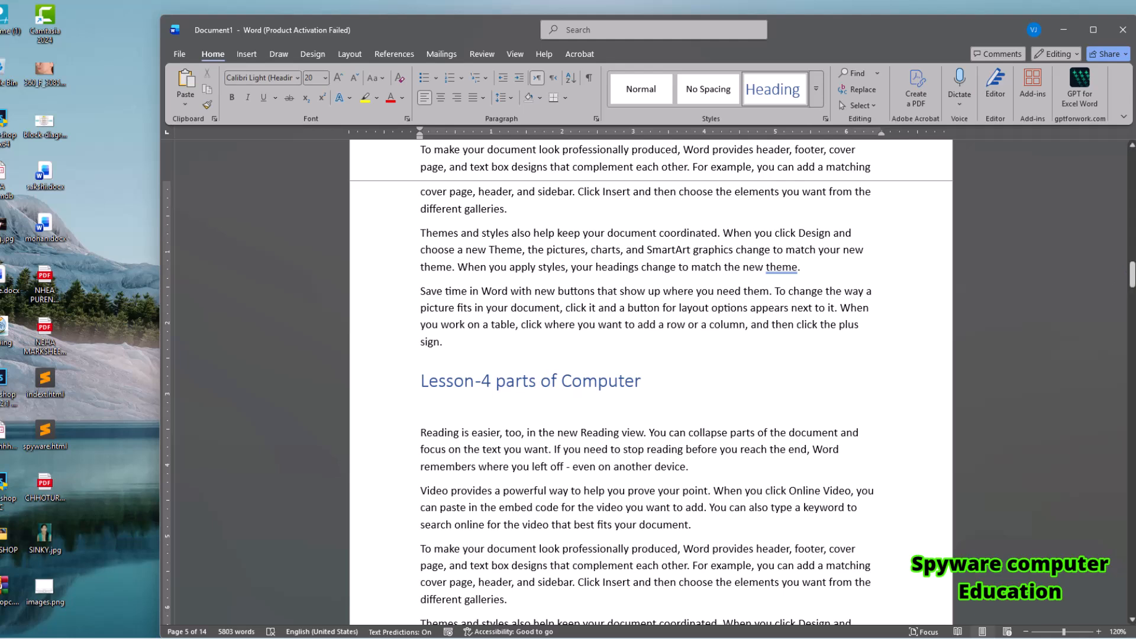
Insert a table of contents in the Automatic Table 1 style on the empty first page.
{"action": "left_click_drag", "start_coordinate": [1131, 273], "coordinate": [1131, 158]}
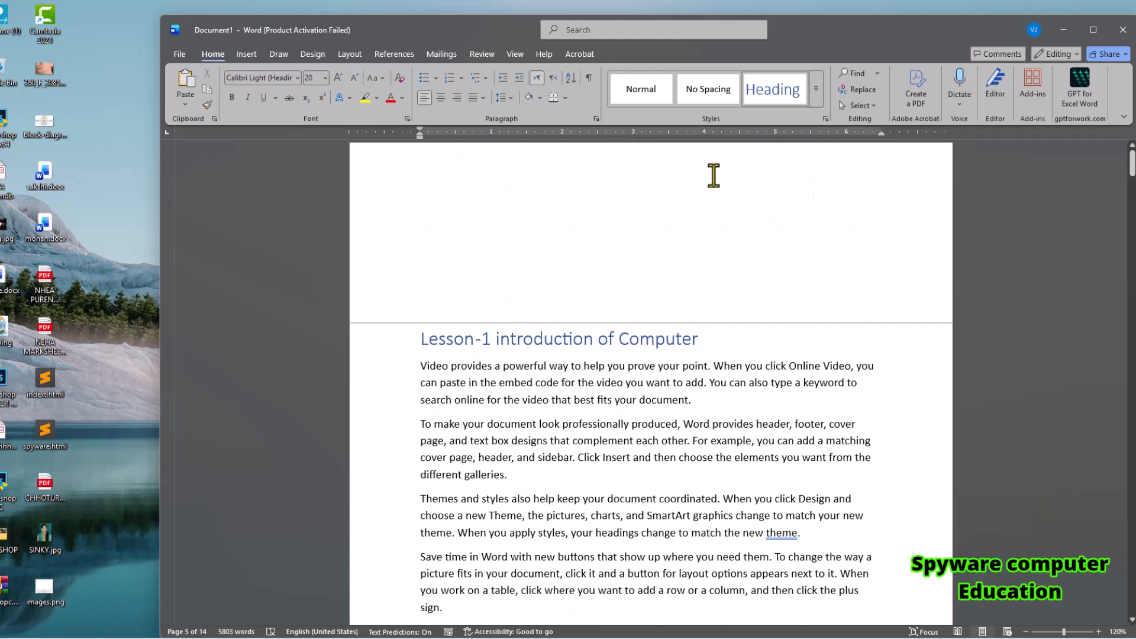
{"action": "left_click", "coordinate": [524, 183]}
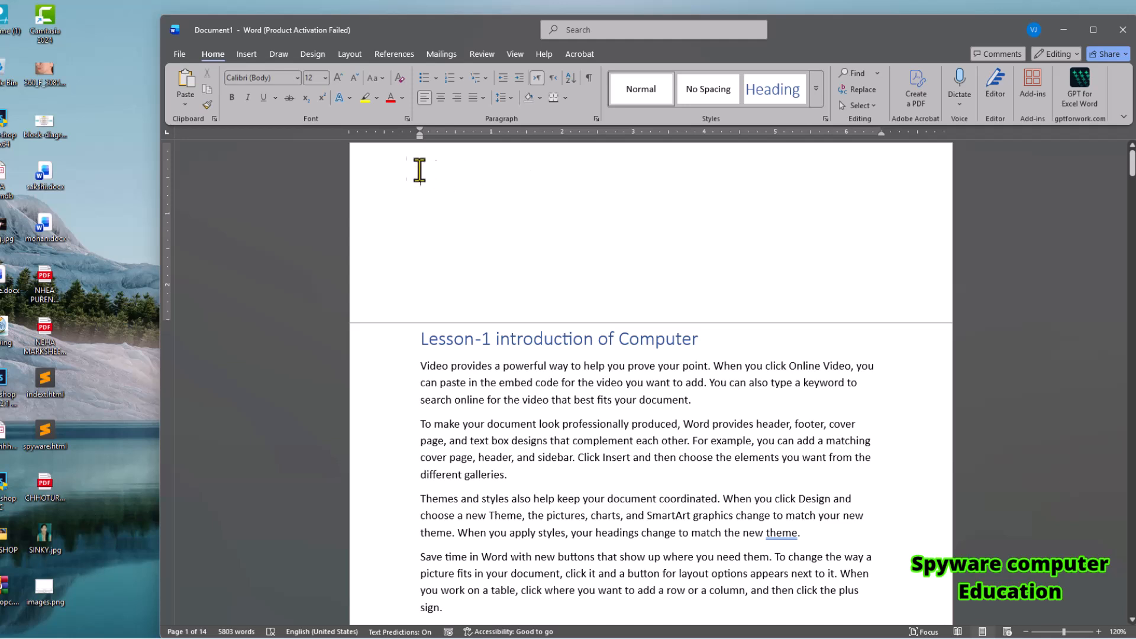
{"action": "left_click", "coordinate": [378, 57]}
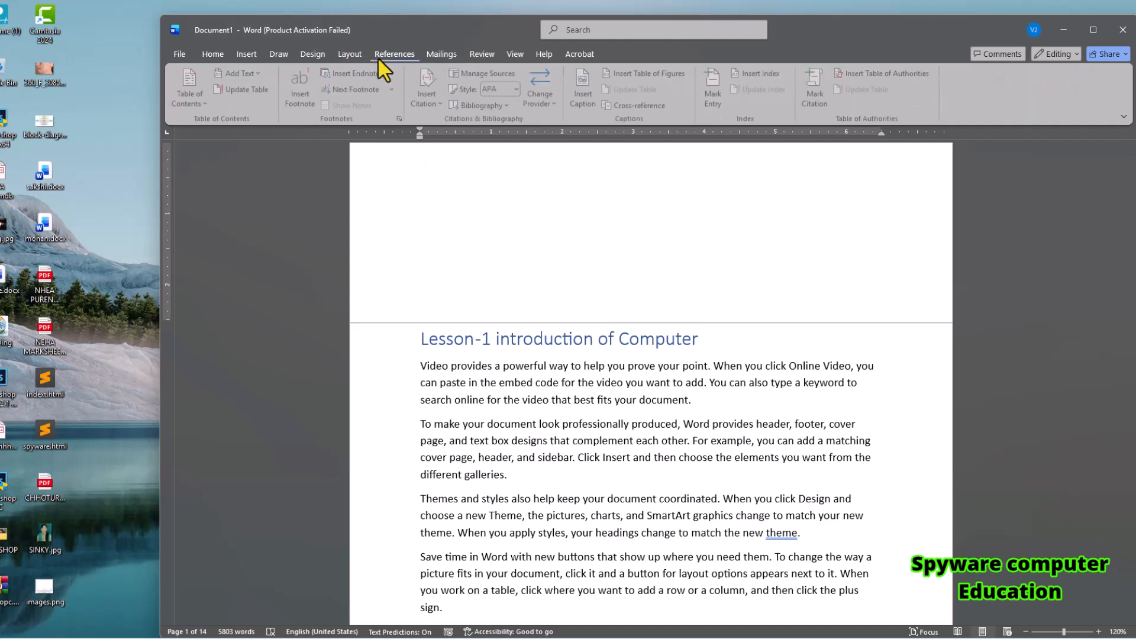
{"action": "left_click", "coordinate": [189, 102]}
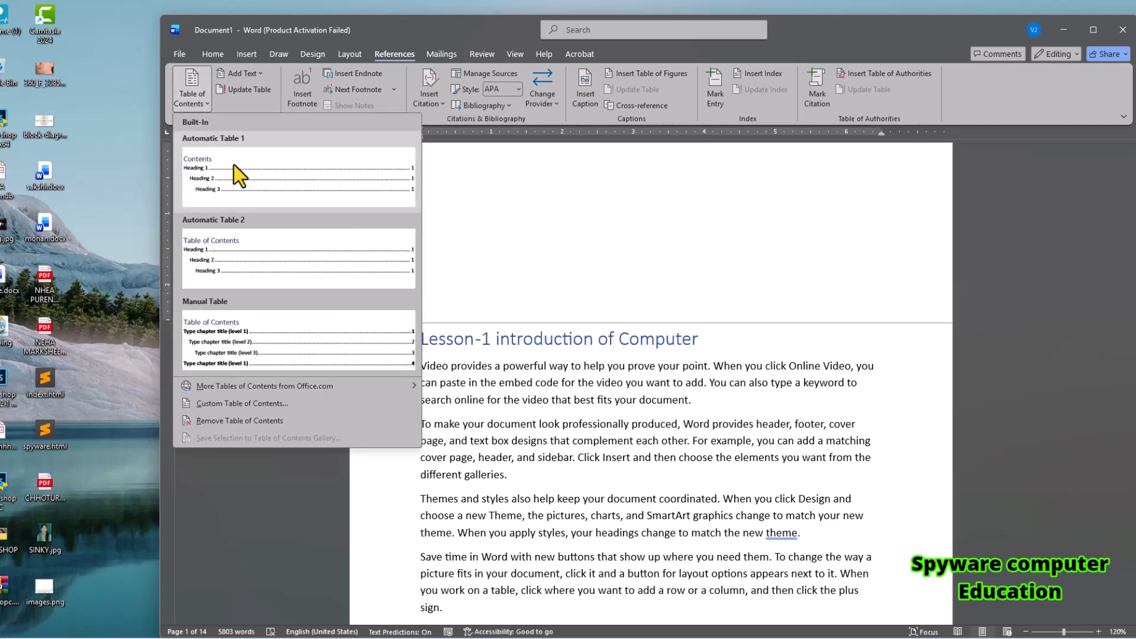
{"action": "left_click", "coordinate": [238, 169]}
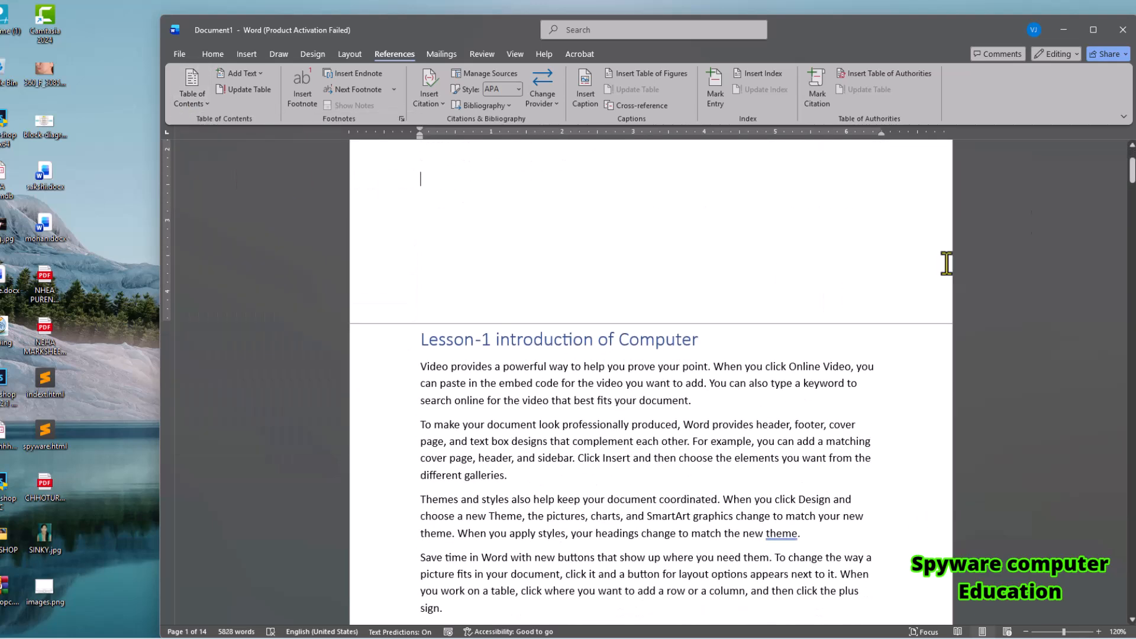
{"action": "left_click_drag", "start_coordinate": [1132, 173], "coordinate": [1131, 160]}
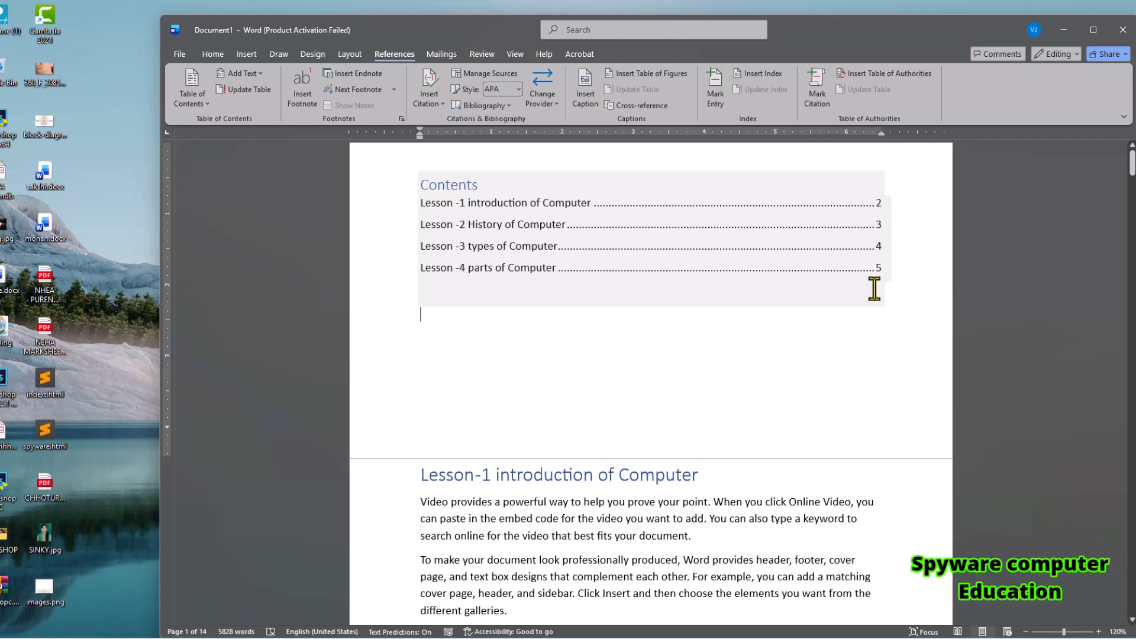
Follow the Lesson-4 contents entry, and paste the lesson heading on a new line after the "Video provides" paragraph that starts page 8.
{"action": "left_click", "coordinate": [503, 276], "text": "ctrl"}
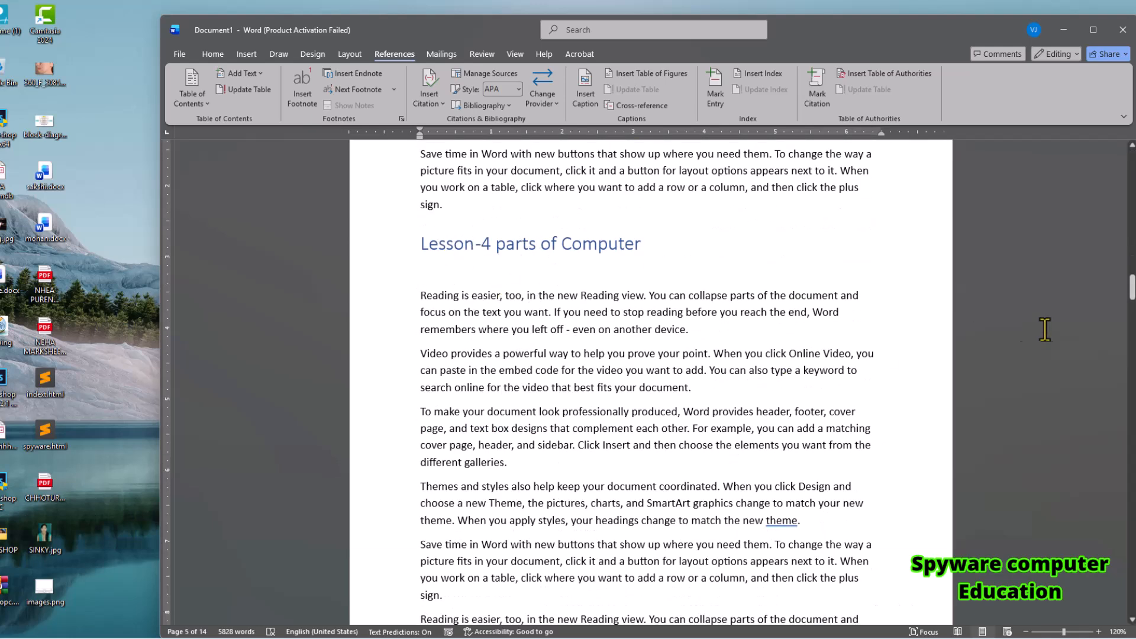
{"action": "left_click_drag", "start_coordinate": [1131, 288], "coordinate": [1132, 367]}
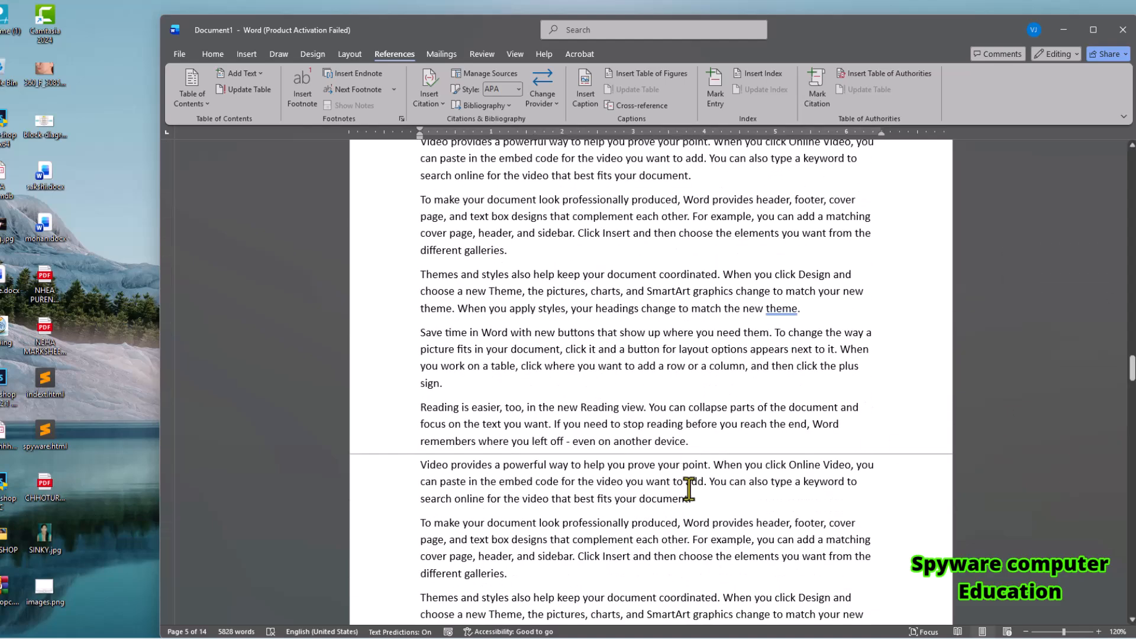
{"action": "left_click", "coordinate": [703, 499]}
{"action": "key", "text": "Return"}
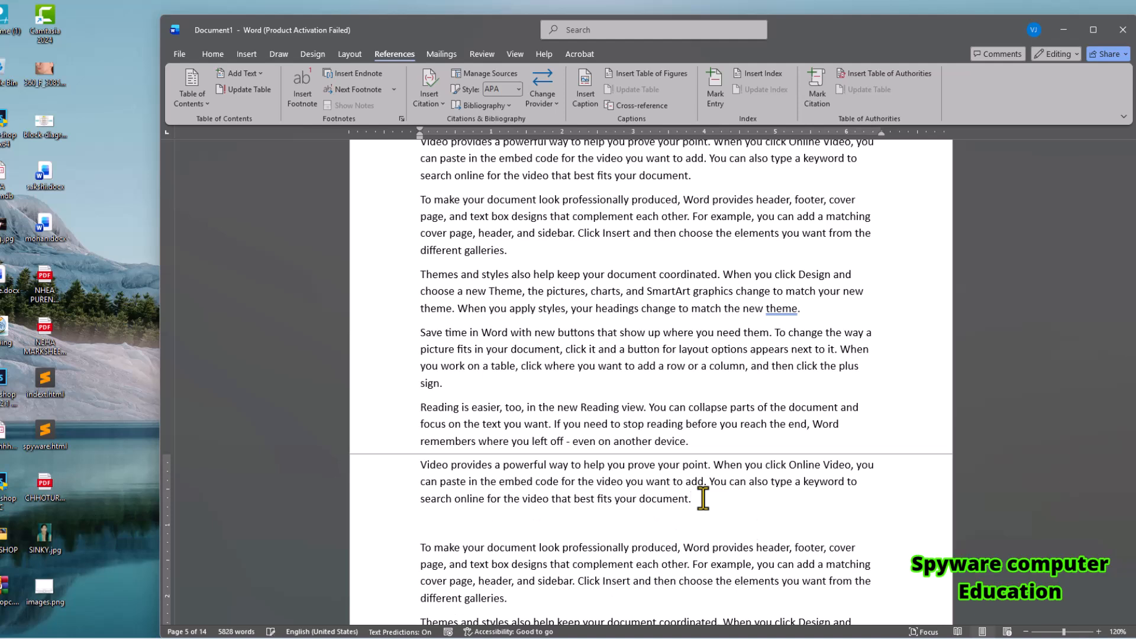
{"action": "type", "text": "Lesson-1 introduction of Computer"}
Change the pasted heading on page 8 to "Lesson-5 Generation of Computer".
{"action": "left_click", "coordinate": [491, 538]}
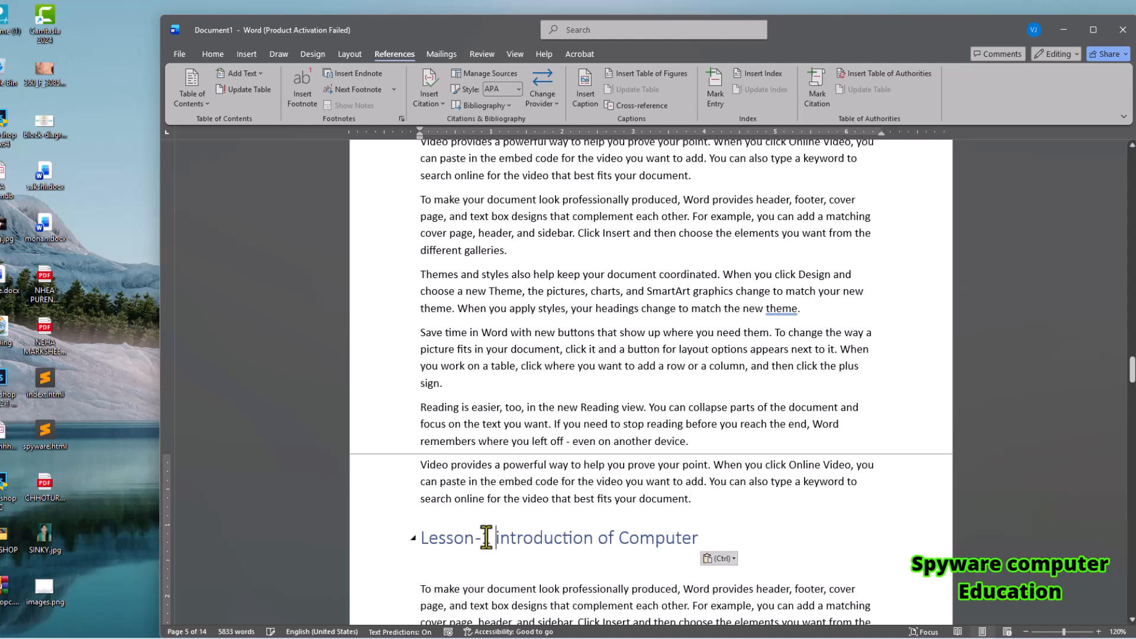
{"action": "type", "text": "5"}
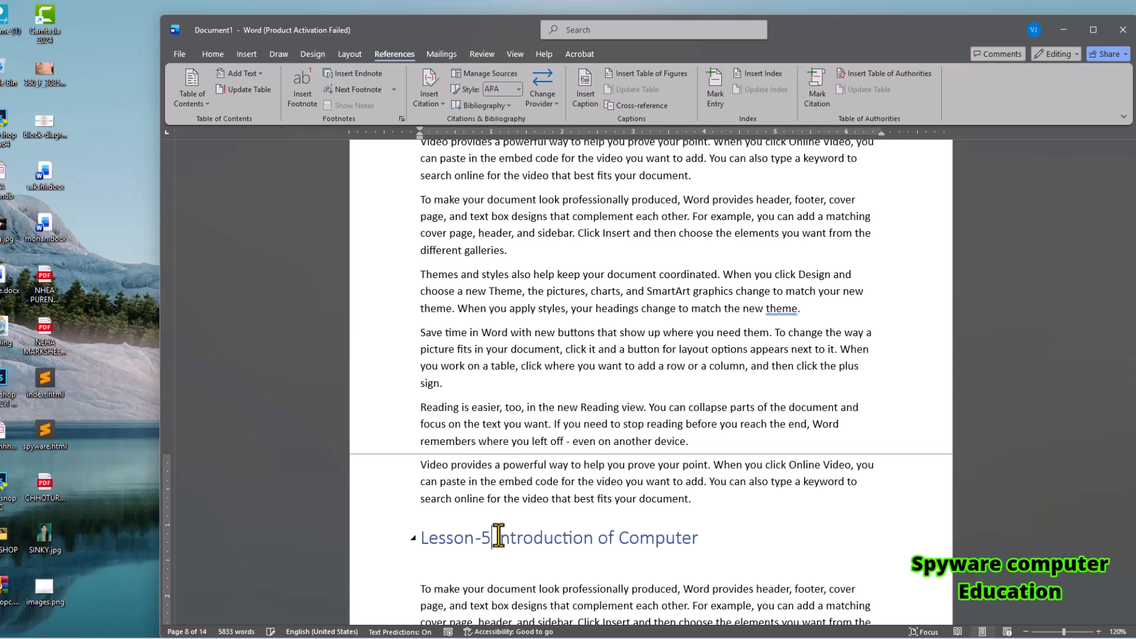
{"action": "key", "text": "Delete"}
{"action": "key", "text": "Delete"}
{"action": "key", "text": "Delete"}
{"action": "key", "text": "Delete"}
{"action": "key", "text": "Delete"}
{"action": "key", "text": "Delete"}
{"action": "key", "text": "Delete"}
{"action": "key", "text": "Delete"}
{"action": "key", "text": "Delete"}
{"action": "key", "text": "Delete"}
{"action": "key", "text": "Delete"}
{"action": "key", "text": "Delete"}
{"action": "key", "text": "Delete"}
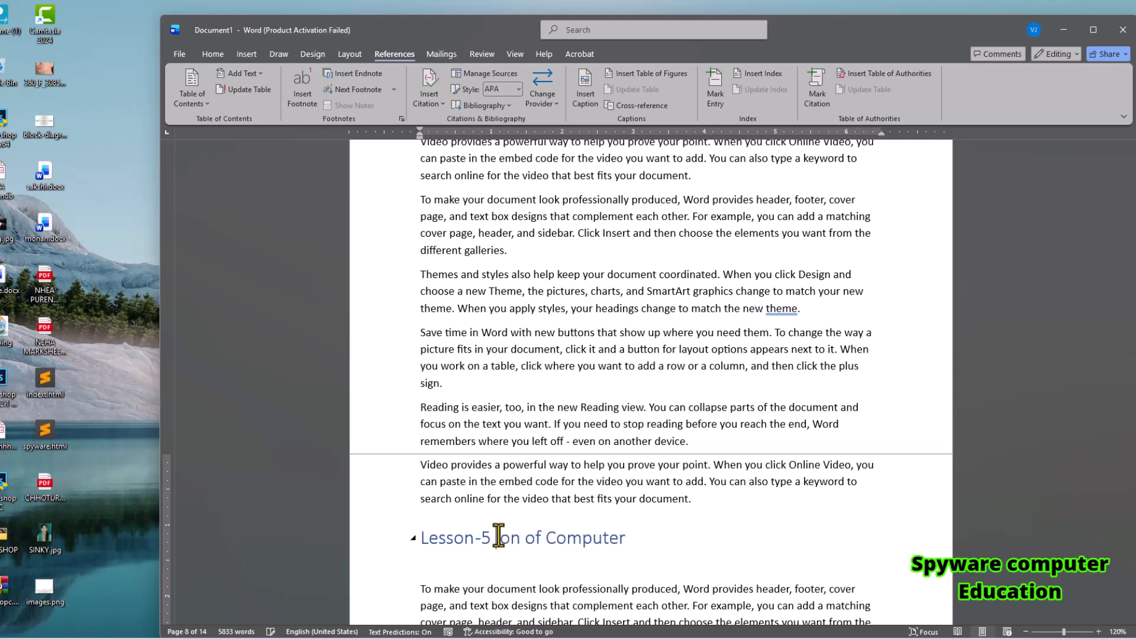
{"action": "type", "text": "Generation"}
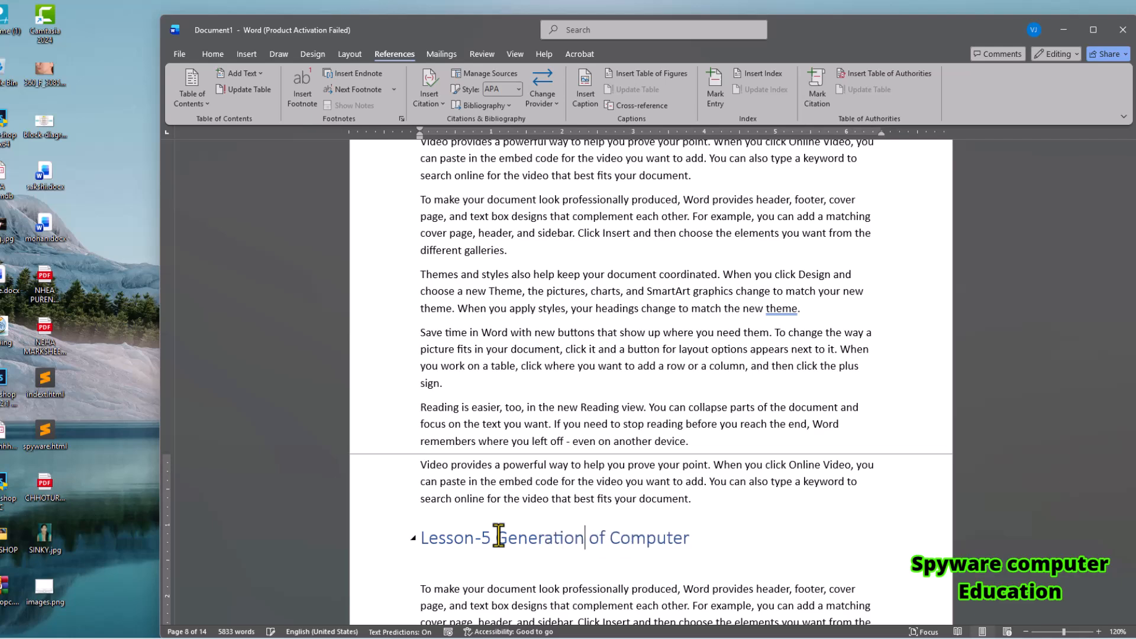
Update the entire table of contents on the first page to include the Lesson-5 heading.
{"action": "left_click_drag", "start_coordinate": [1131, 379], "coordinate": [1132, 157]}
{"action": "left_click", "coordinate": [447, 252]}
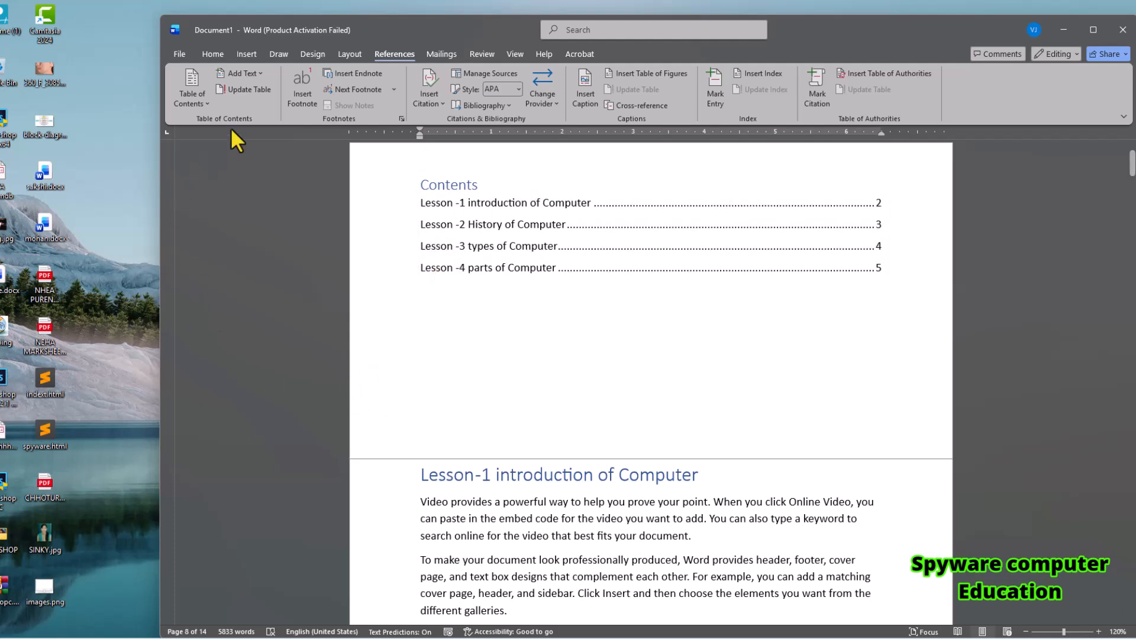
{"action": "left_click", "coordinate": [251, 92]}
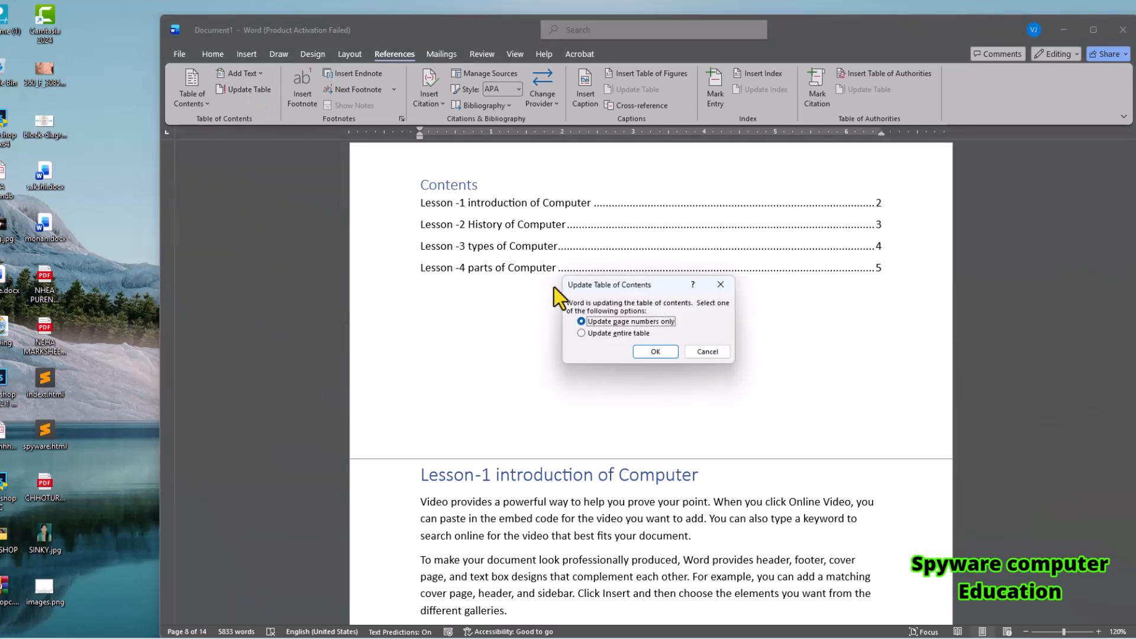
{"action": "left_click", "coordinate": [583, 334]}
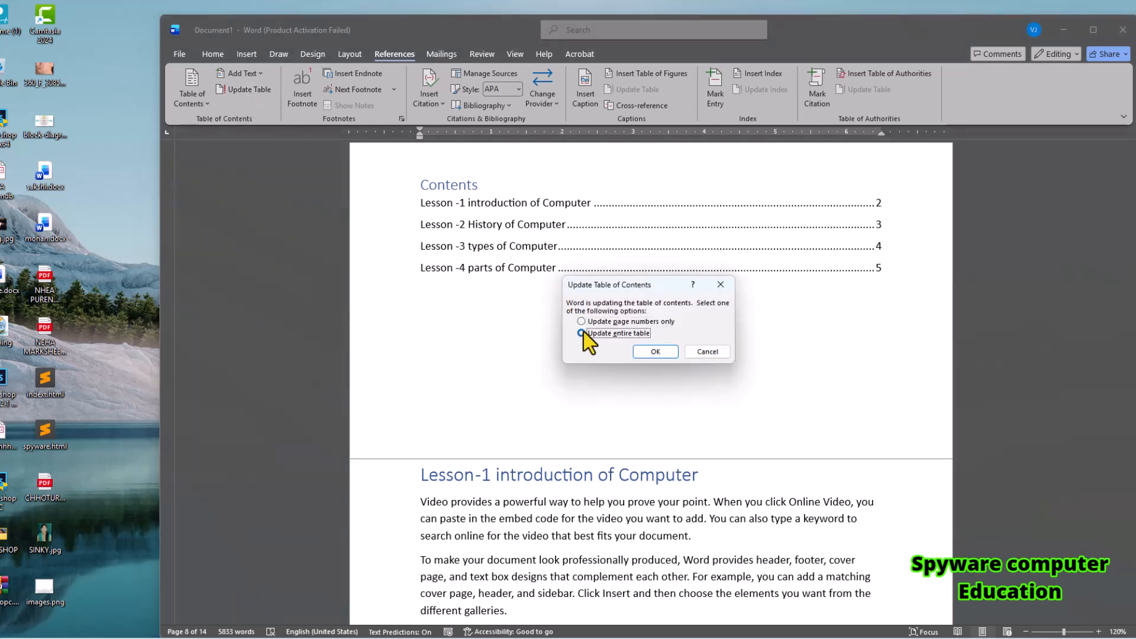
{"action": "left_click", "coordinate": [662, 356]}
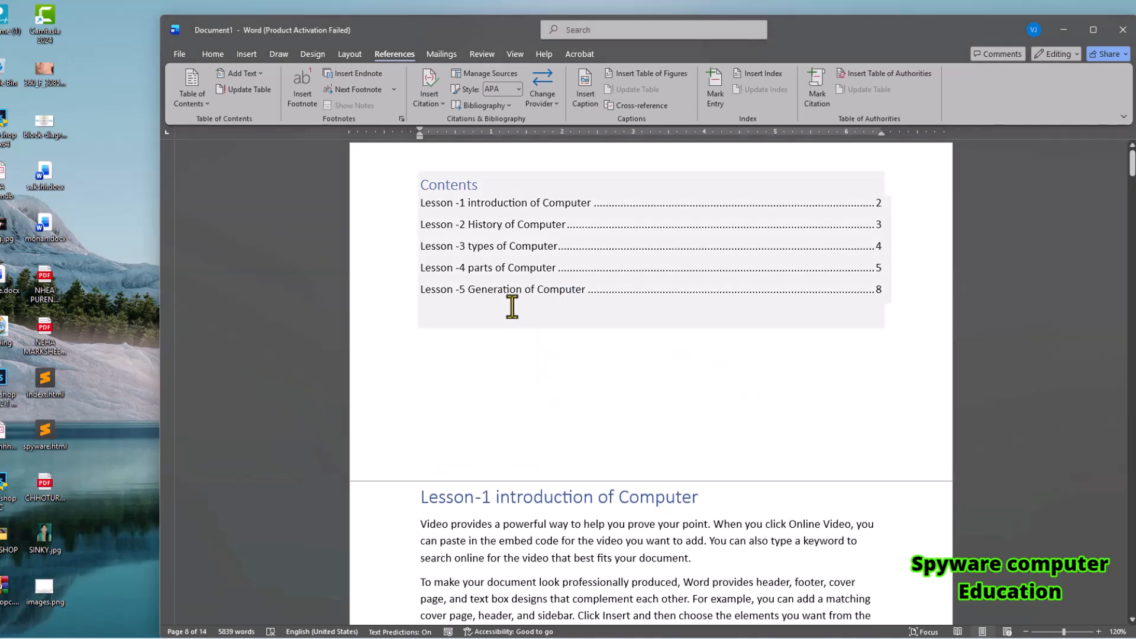